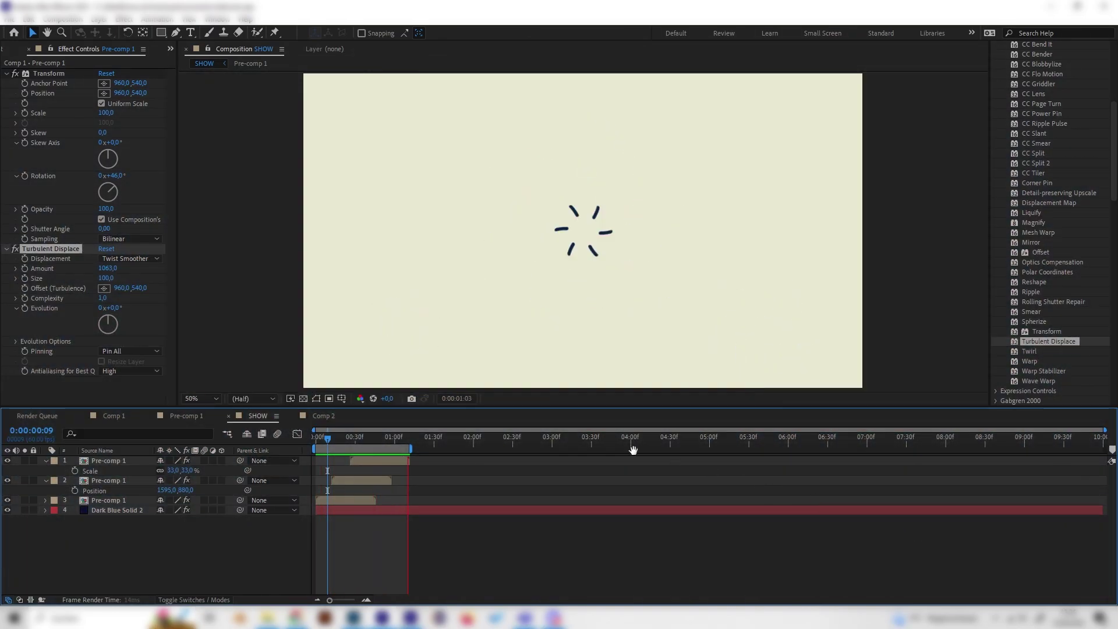
Switch to the Comp 2 composition, which holds only a light gray solid
click(325, 415)
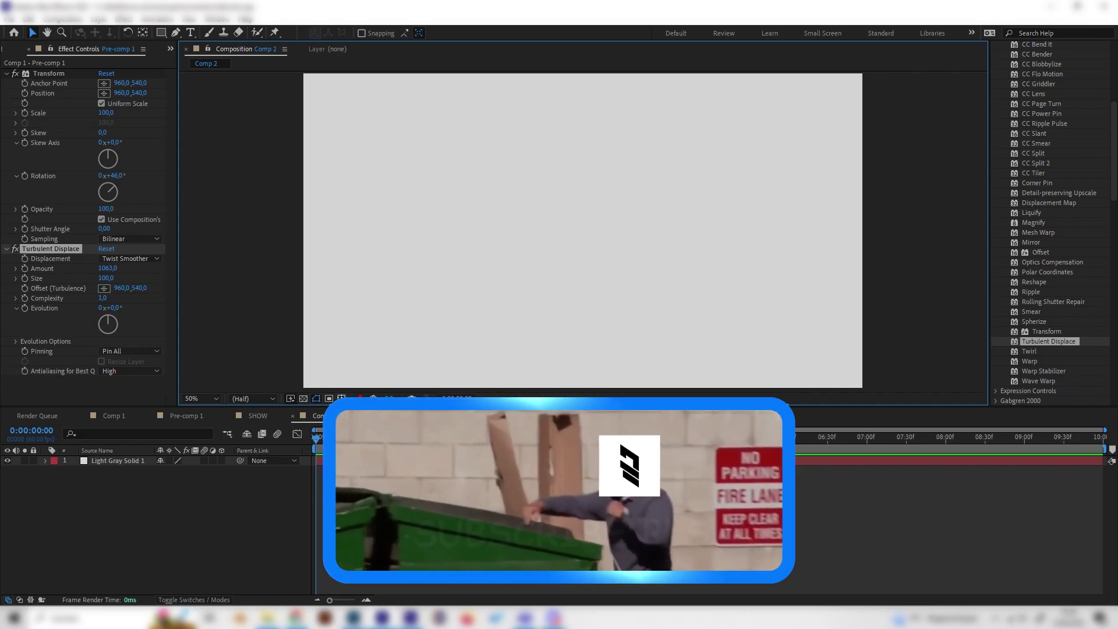
Add a shape layer with a two-point Pen line running right from the centre, using the grid
key(alt+apostrophe)
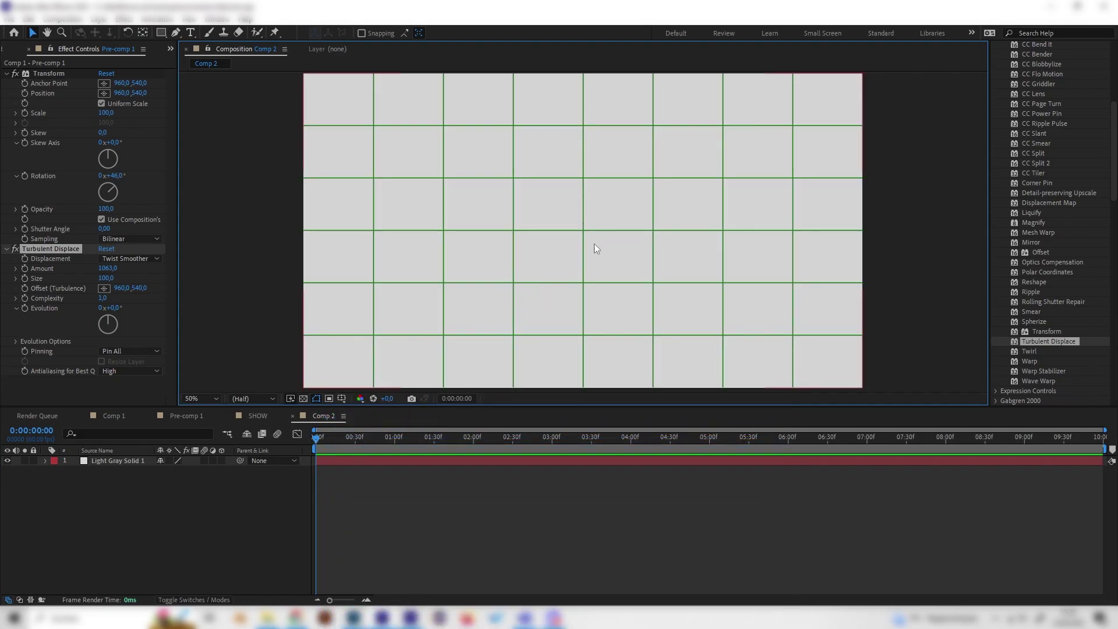
right_click(191, 474)
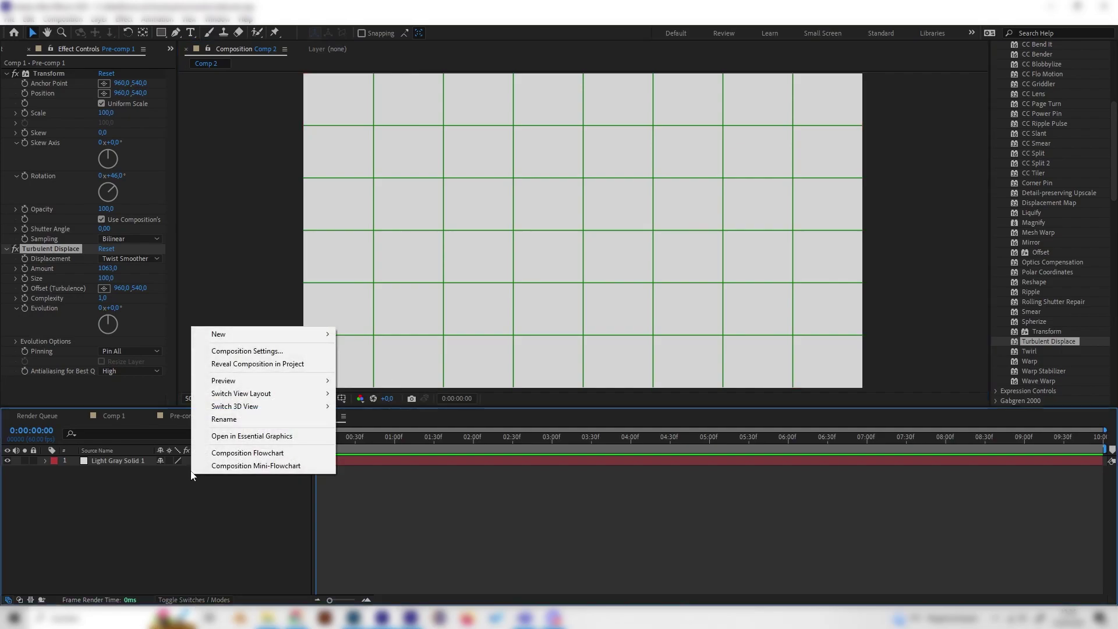
mouse_move(261, 333)
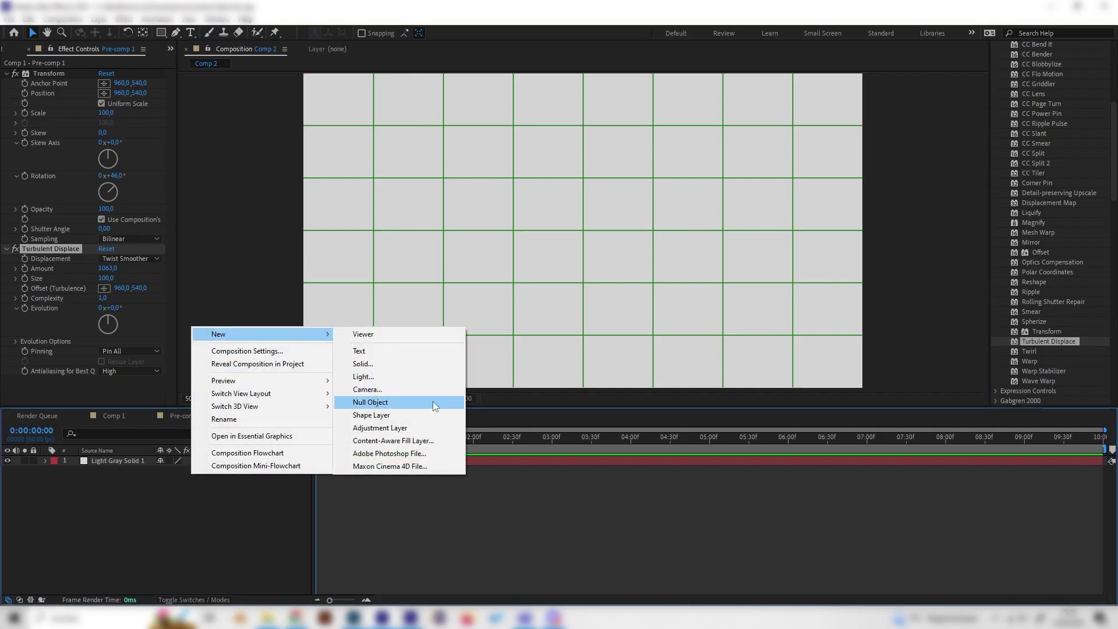
click(400, 415)
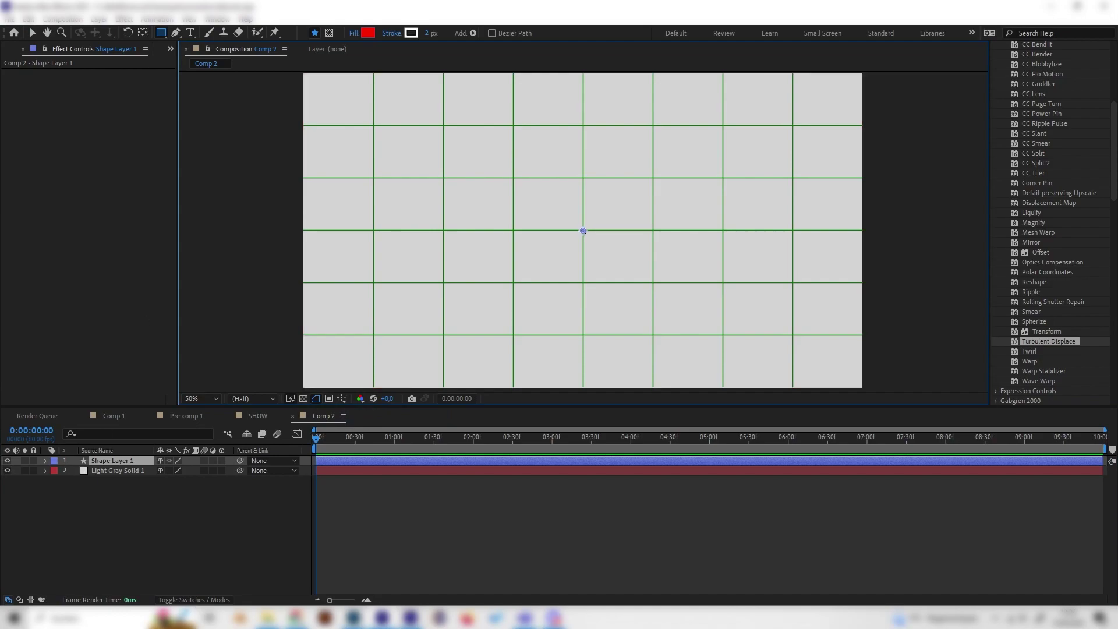
click(176, 33)
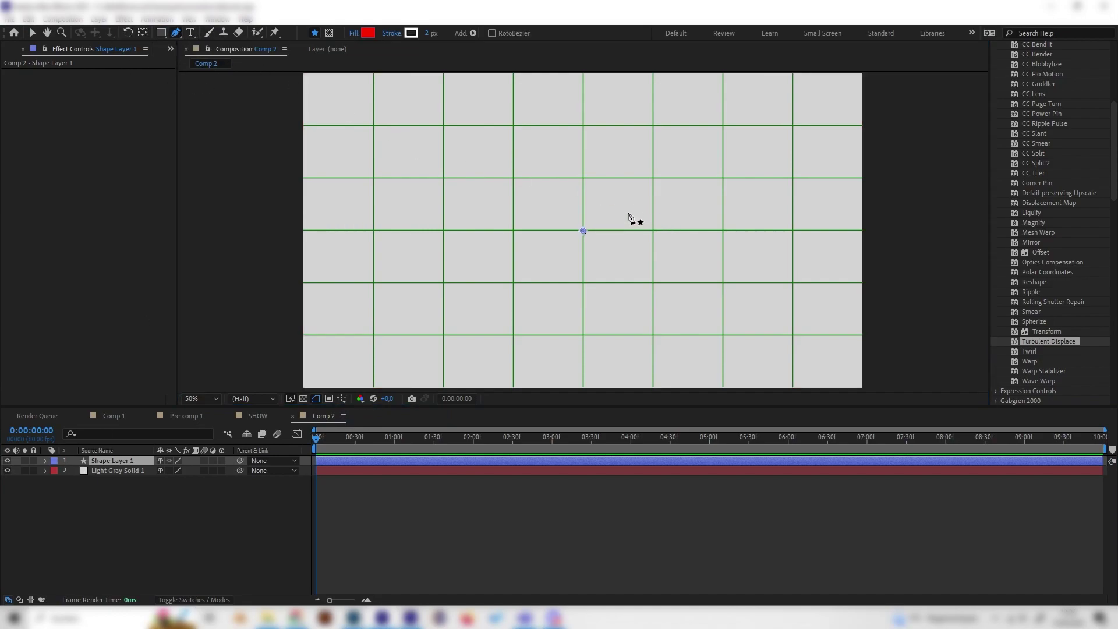
click(600, 229)
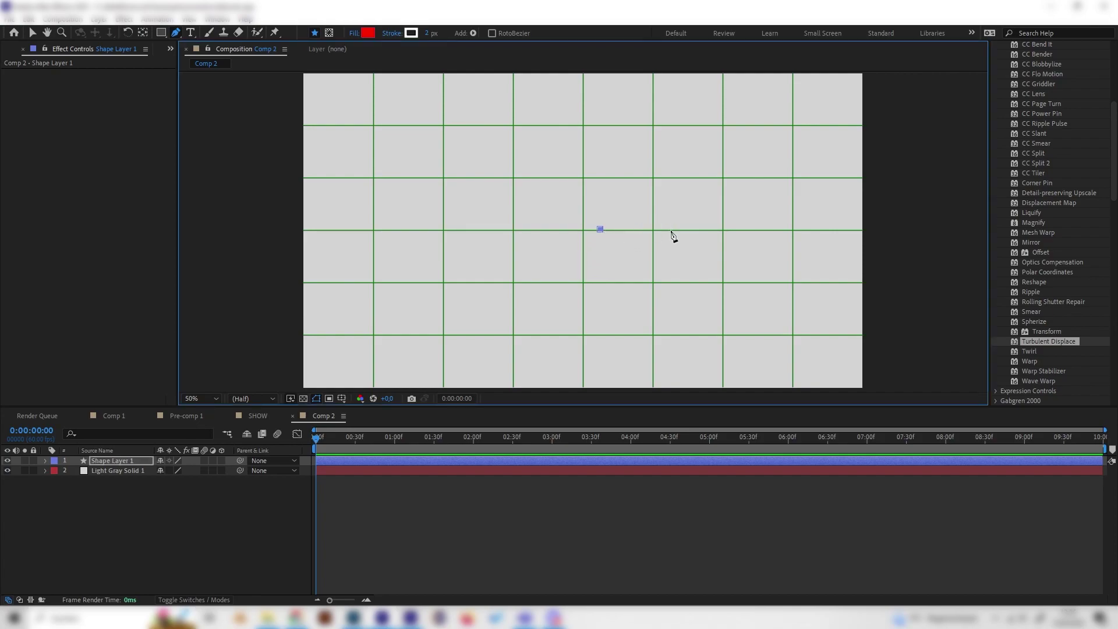
click(703, 229)
click(342, 399)
Delete the line's fill and give its stroke a near-black #151515 colour
click(386, 425)
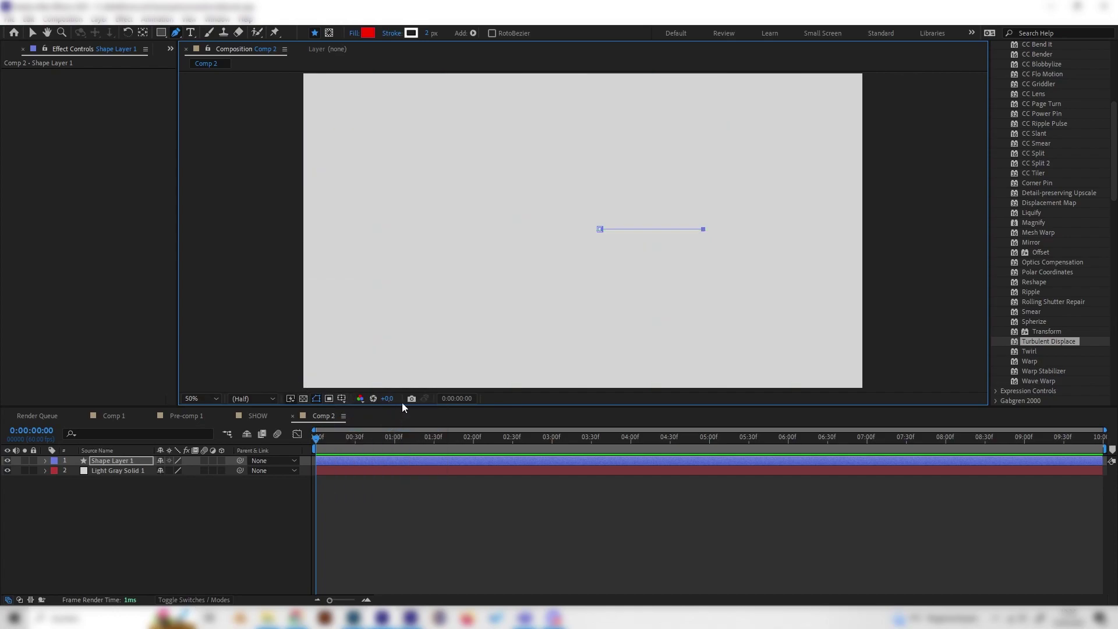
click(45, 460)
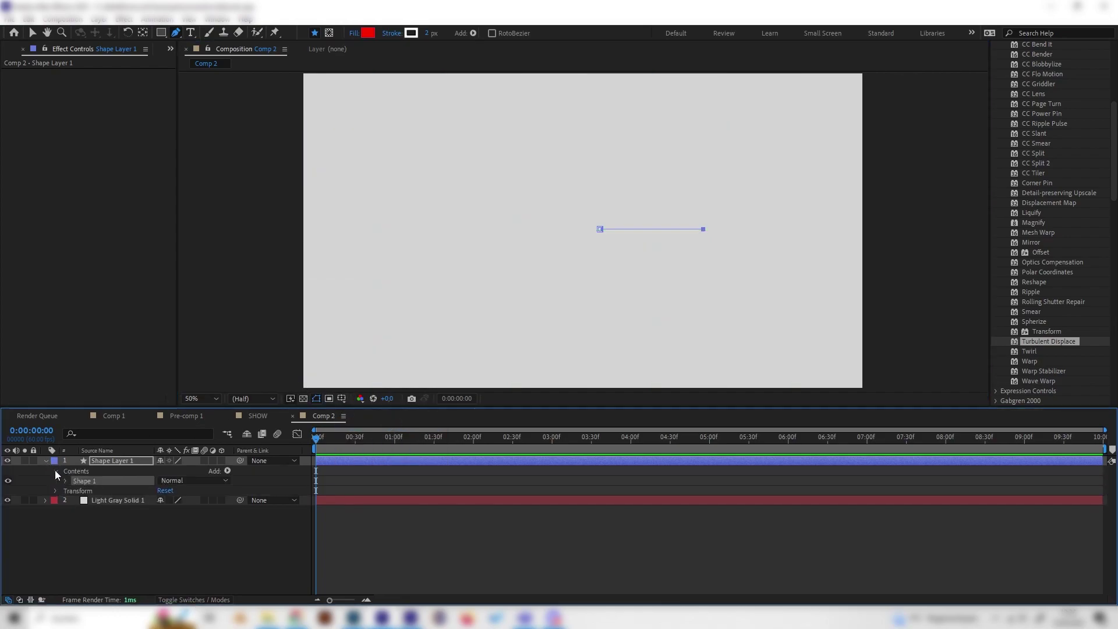
click(64, 480)
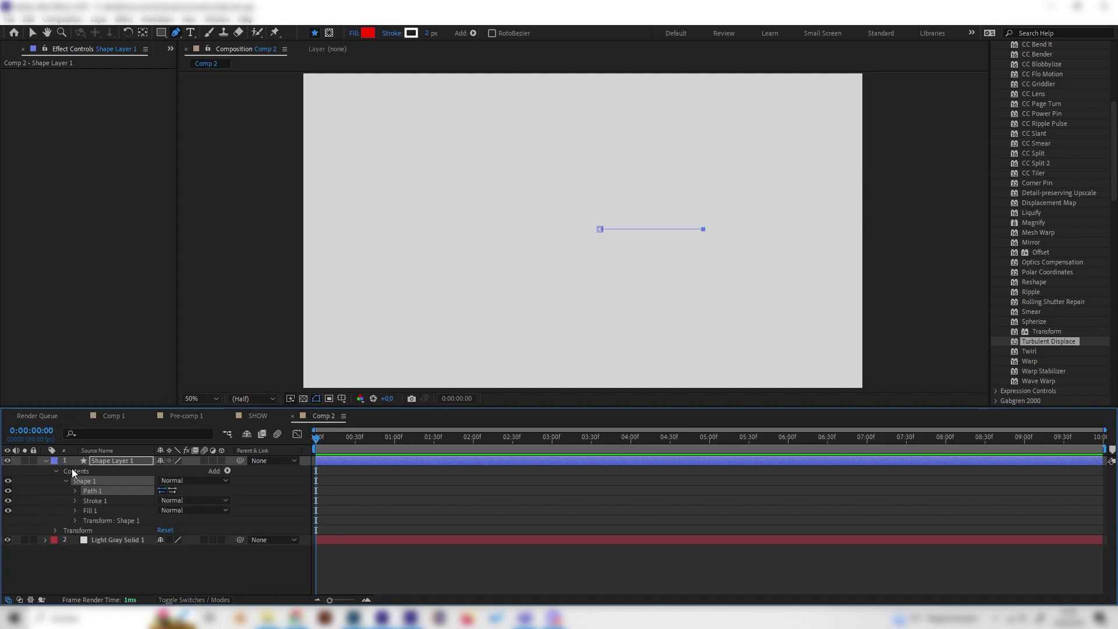
click(116, 511)
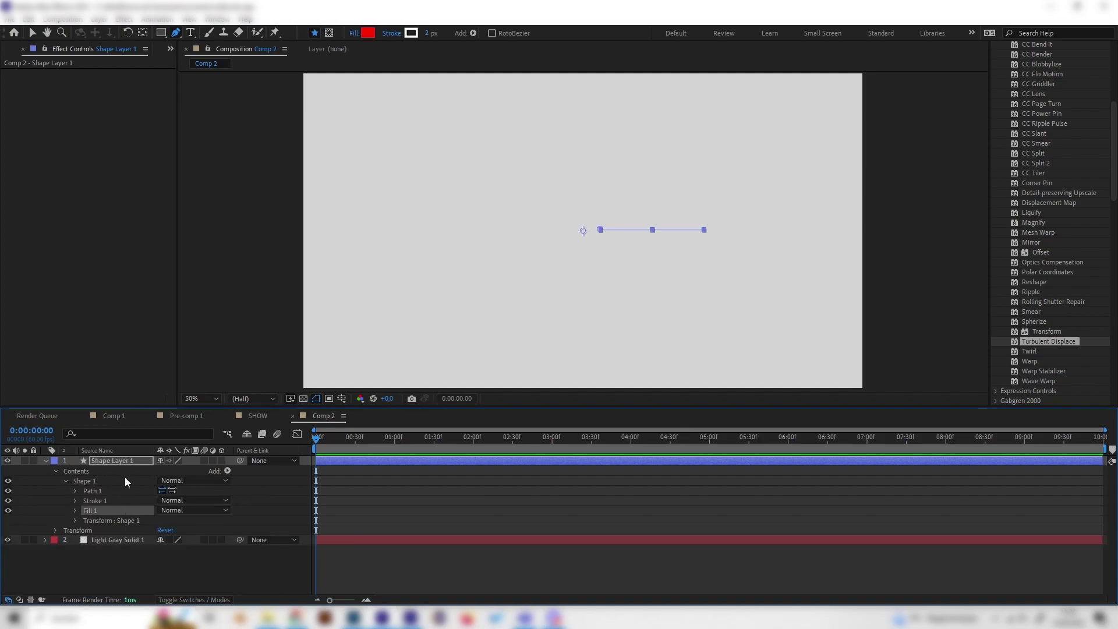
key(Delete)
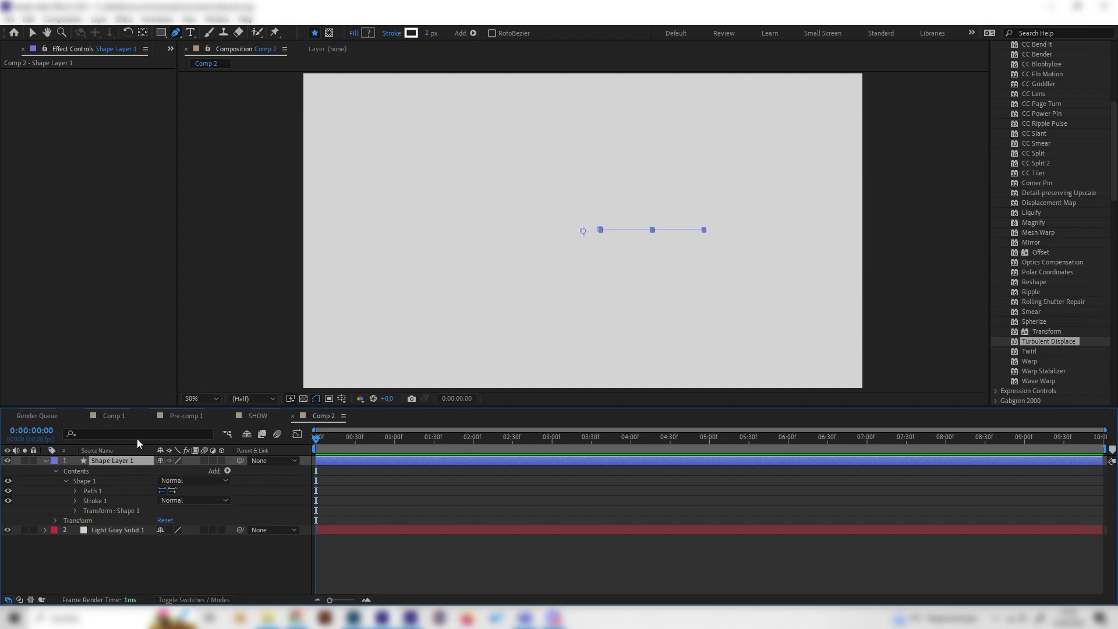
click(75, 500)
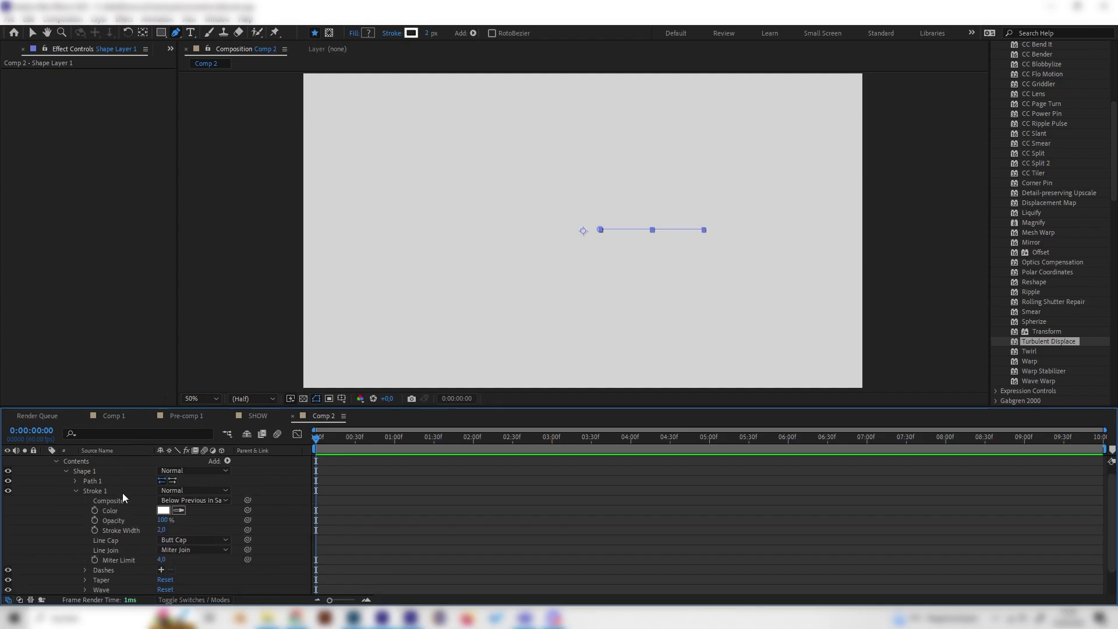
click(163, 510)
drag(132, 136, 15, 163)
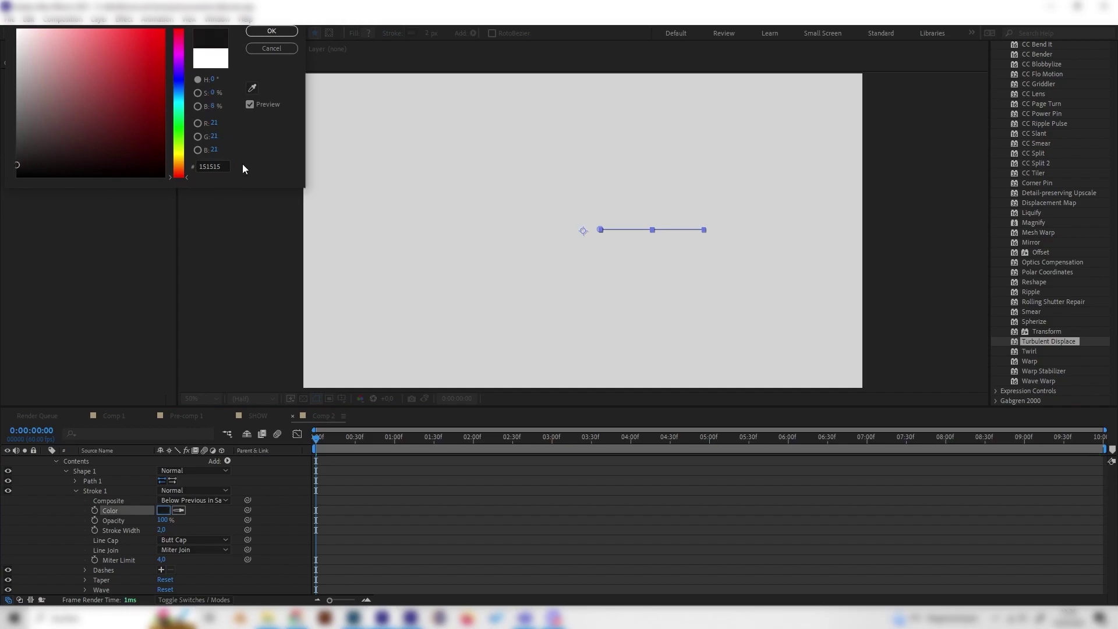
click(271, 32)
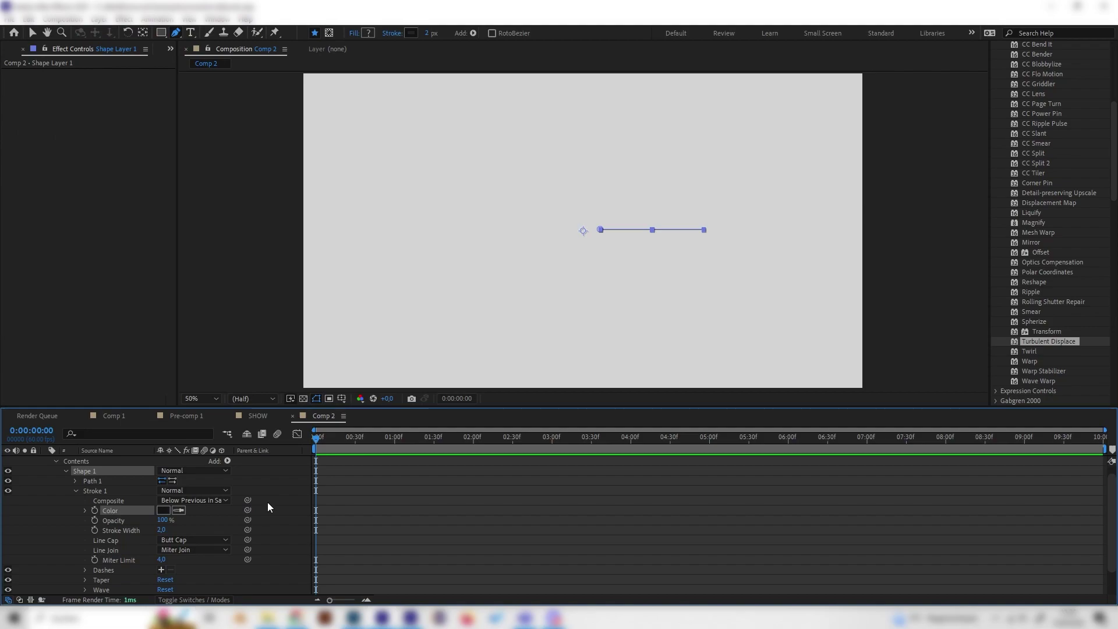
Set the stroke width to 8 and the line cap to Round Cap
click(162, 530)
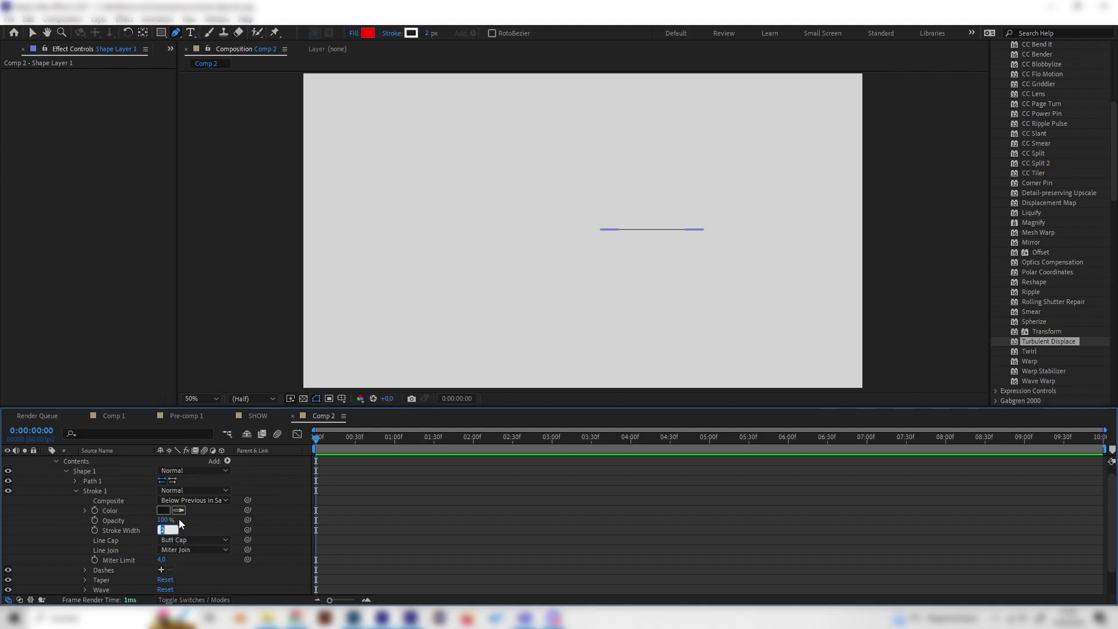
text(10)
text(8)
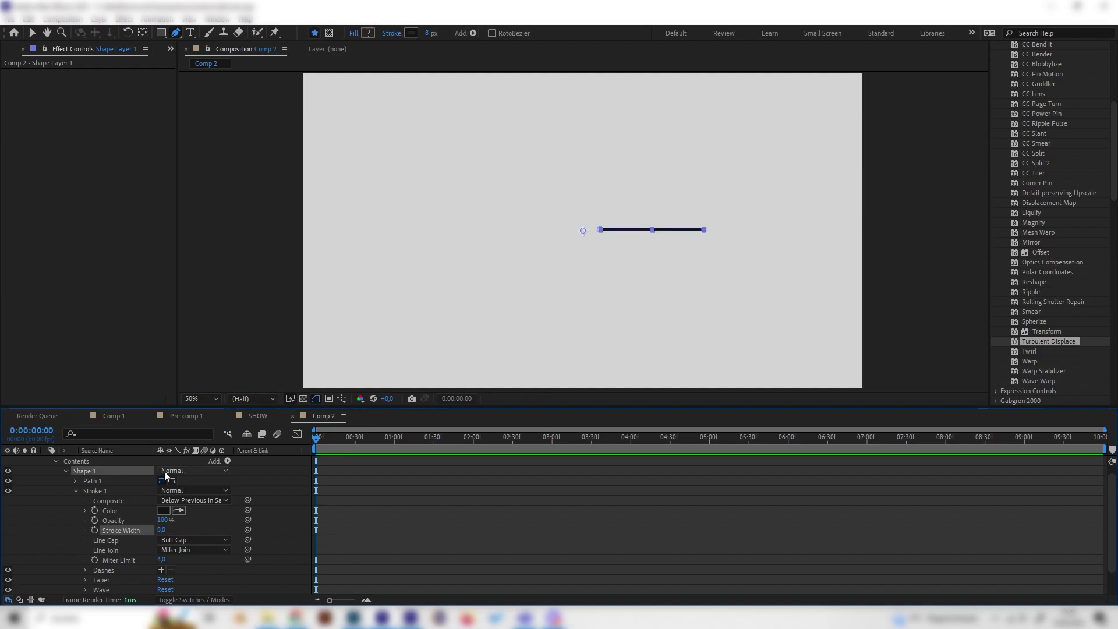
click(282, 515)
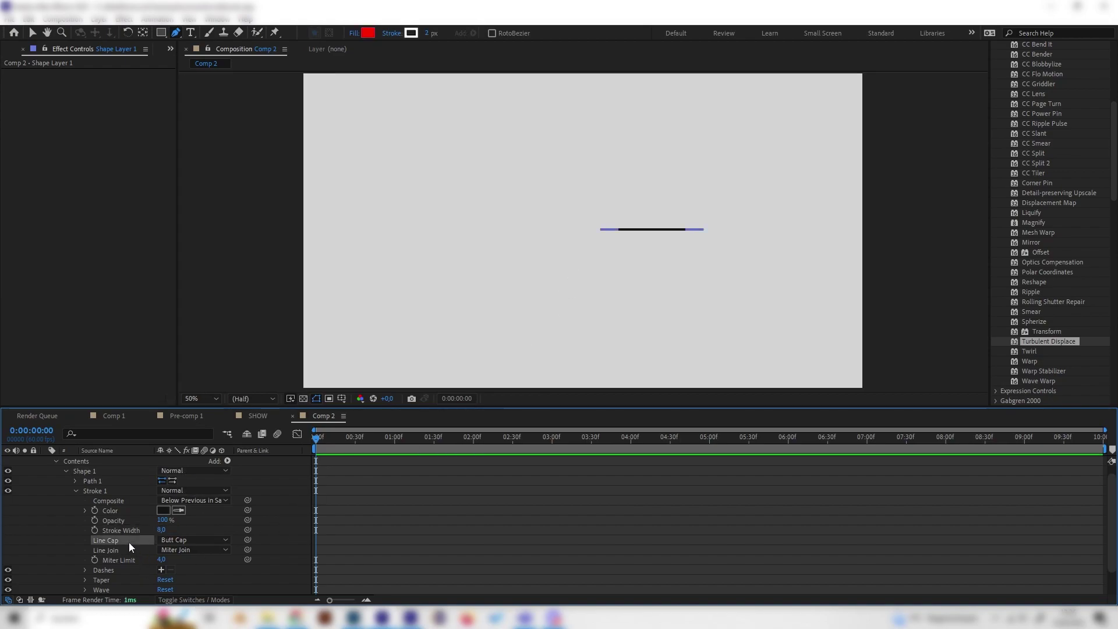
click(128, 541)
click(186, 540)
click(209, 568)
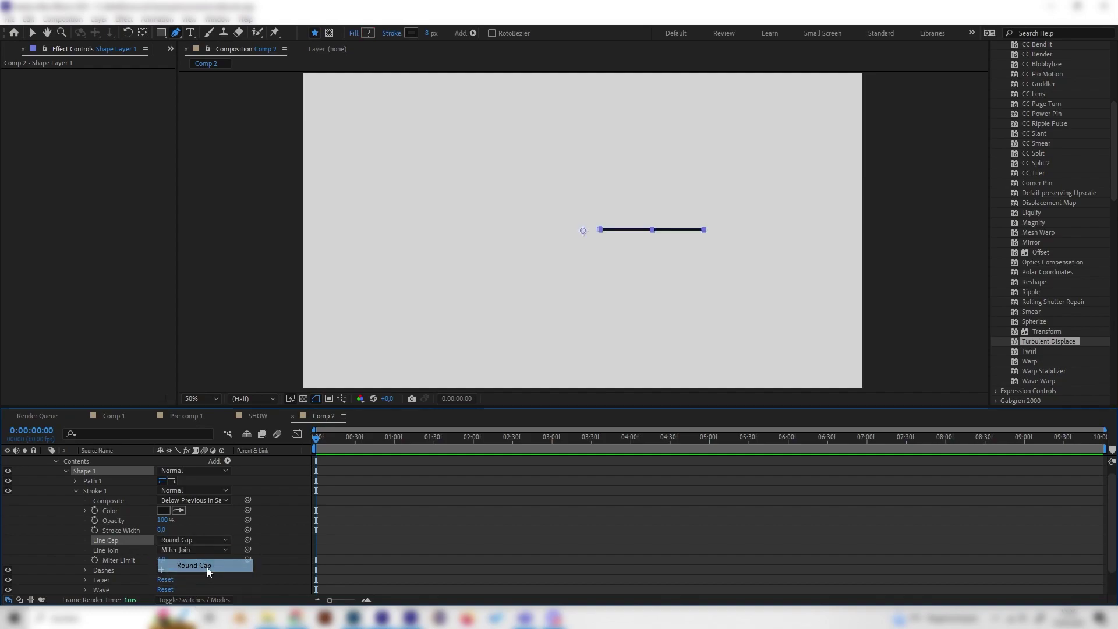
key(period)
key(period)
click(595, 510)
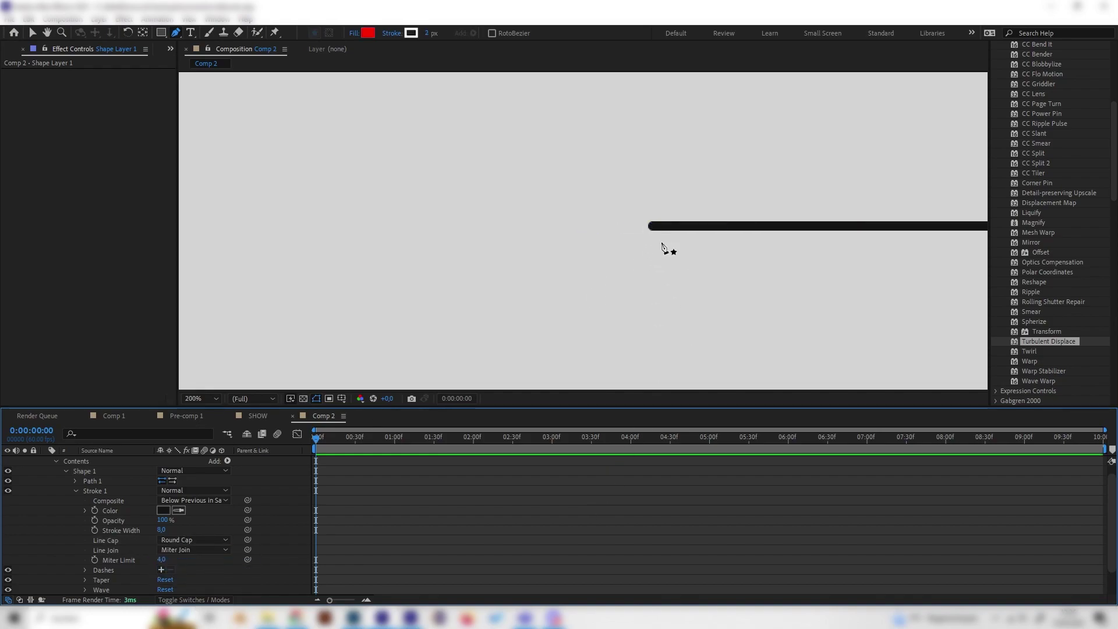
key(comma)
key(comma)
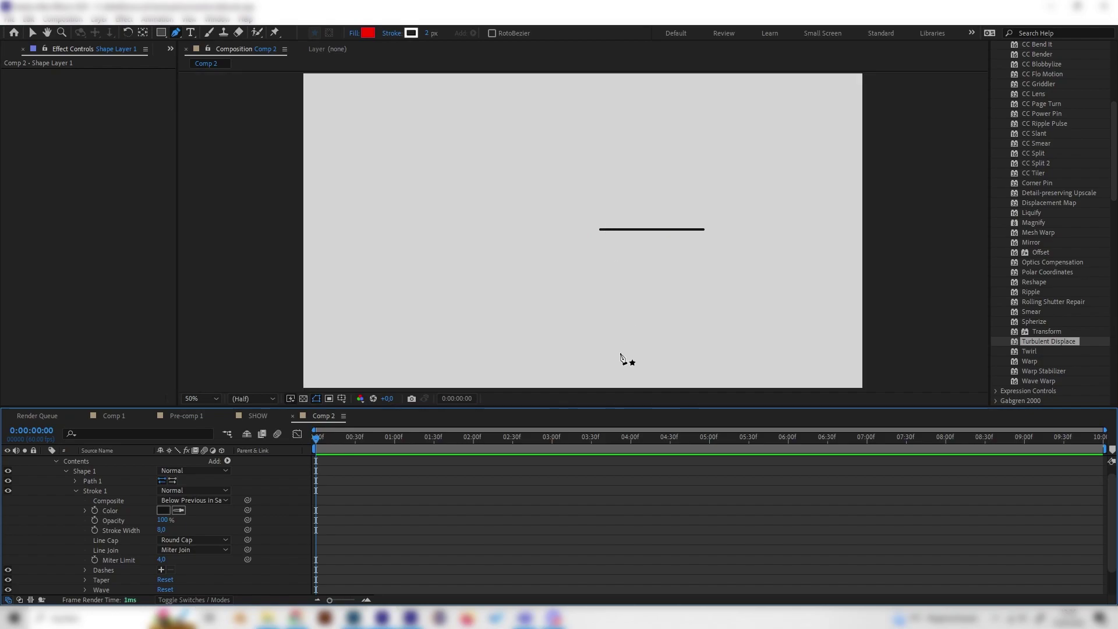
scroll(146, 496, up, 1)
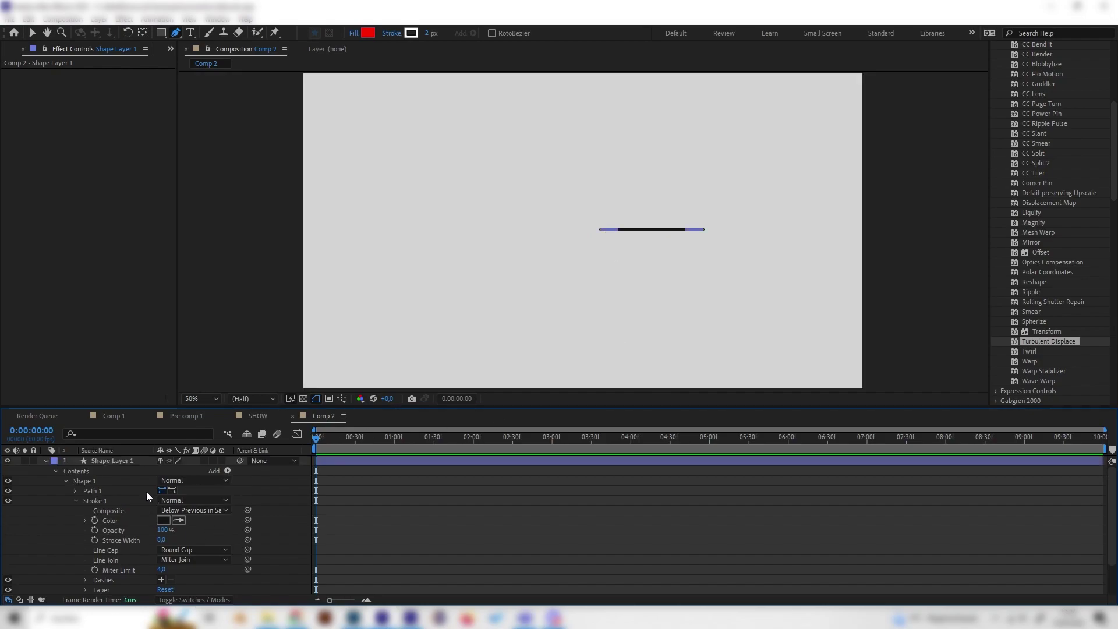
Add Trim Paths to the line and key its End at 0% at the start
click(228, 471)
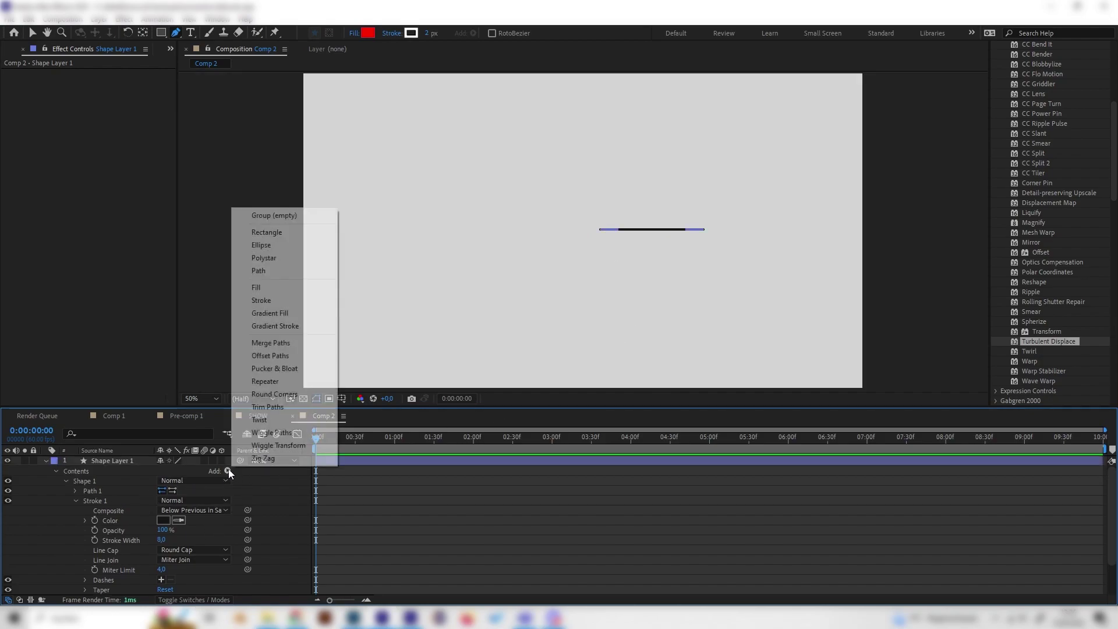
click(280, 409)
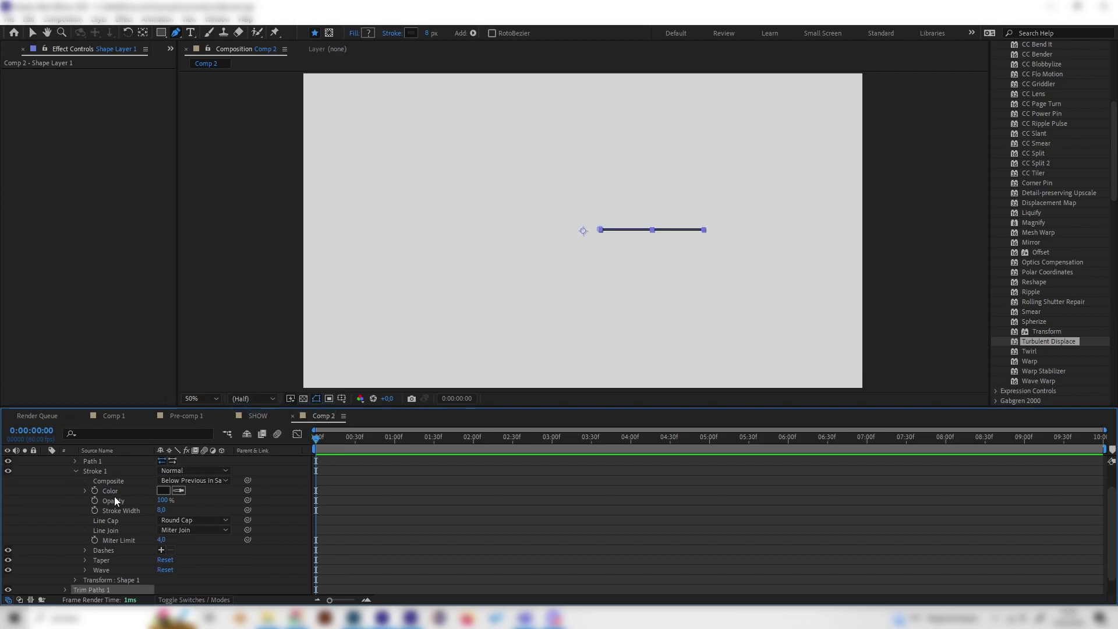
click(64, 589)
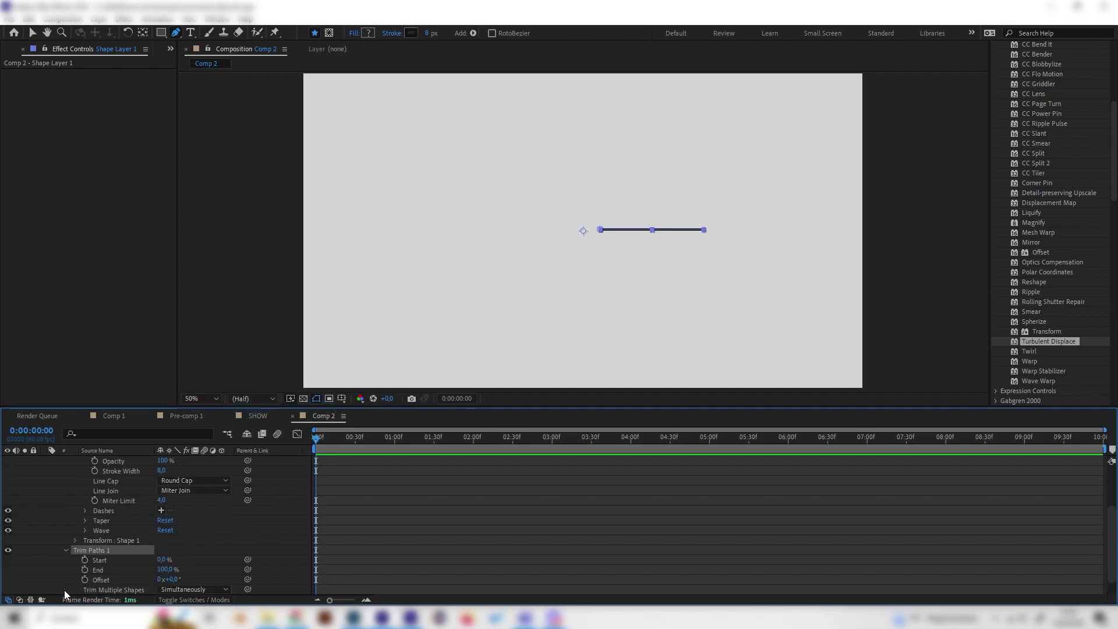
scroll(146, 570, down, 3)
drag(375, 447, 318, 448)
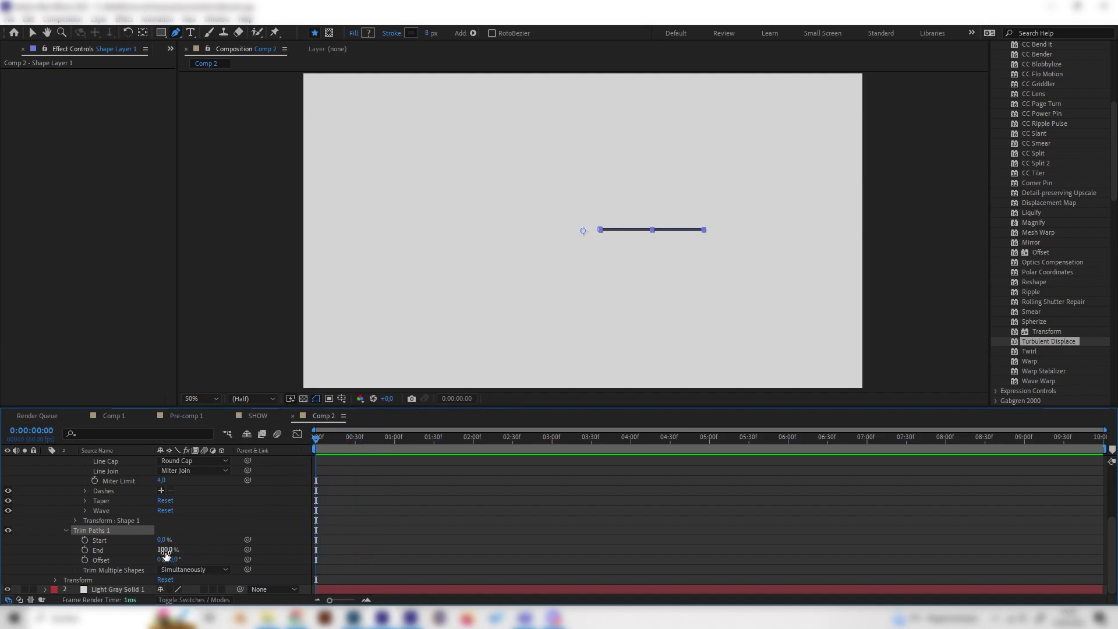
drag(166, 553, 94, 553)
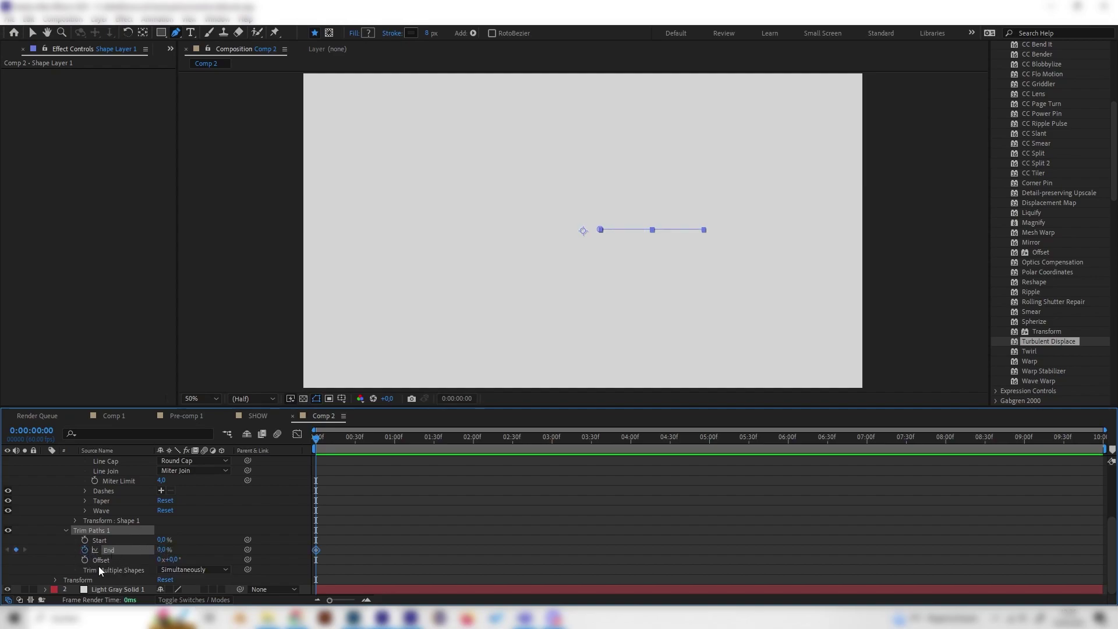
Key Trim End to 100% at about one second and scrub to check the draw-on
click(396, 438)
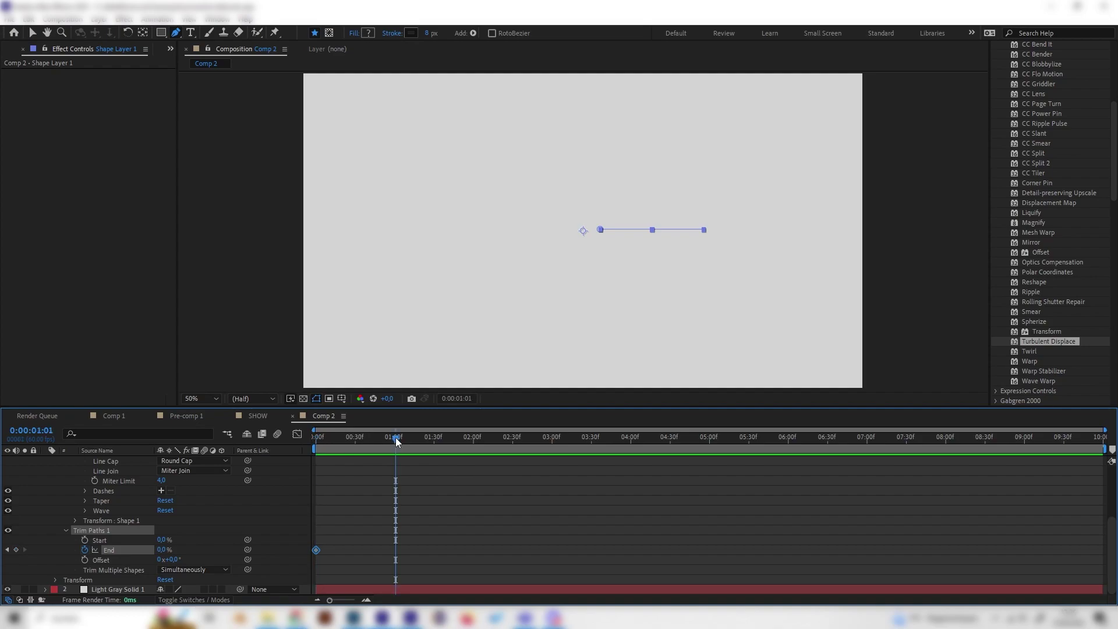
drag(159, 550, 233, 547)
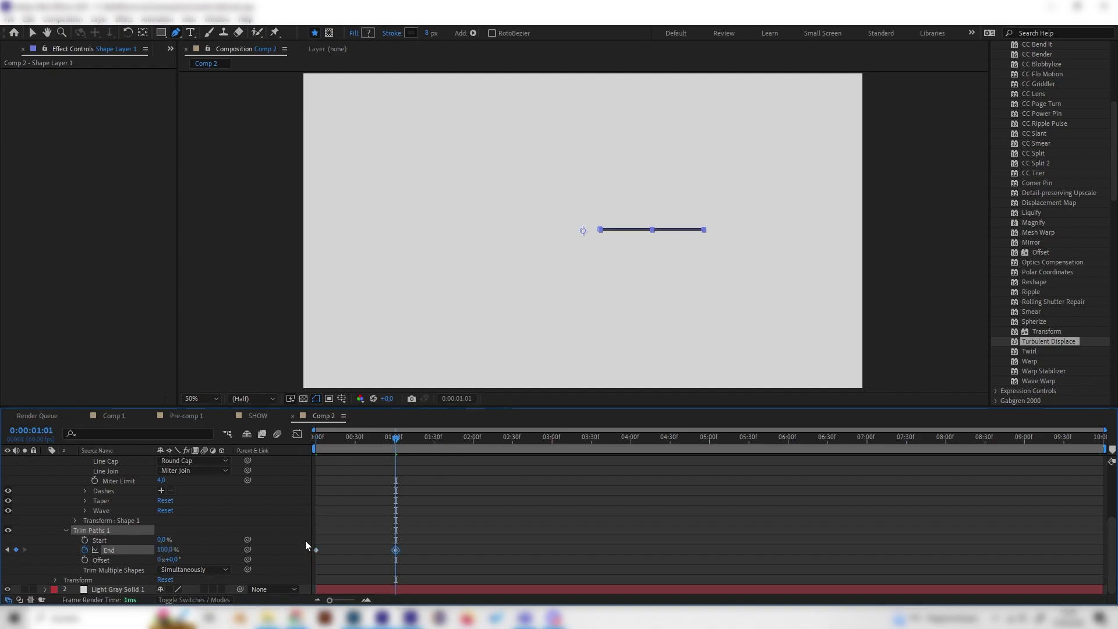
click(242, 521)
drag(399, 436, 296, 460)
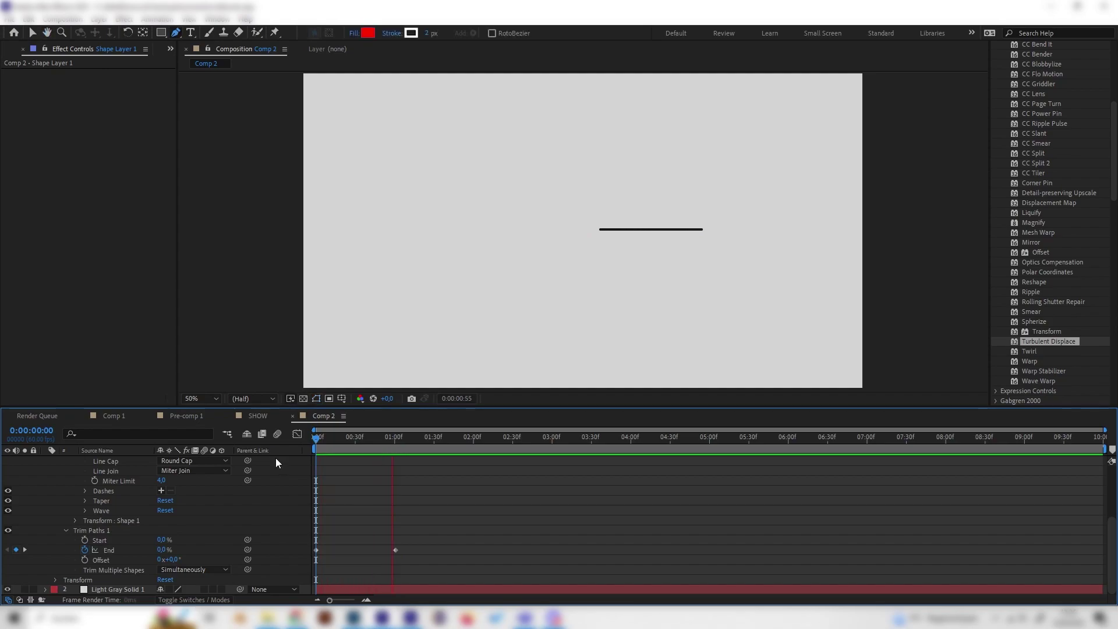
mouse_move(391, 442)
mouse_down()
mouse_move(330, 456)
mouse_move(403, 466)
mouse_move(359, 495)
mouse_up()
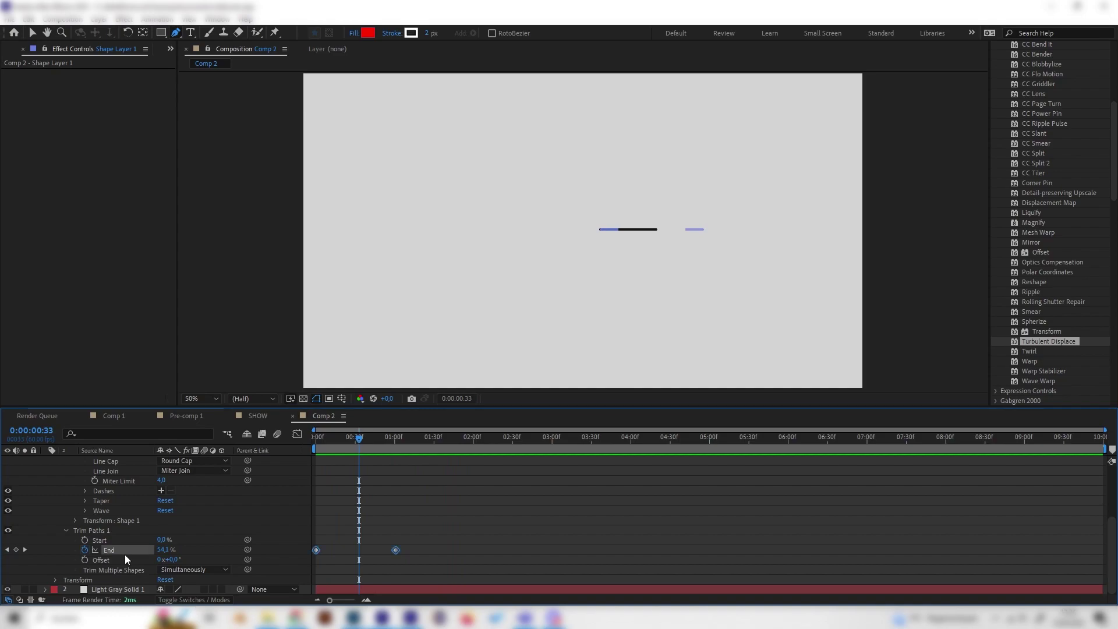
click(326, 503)
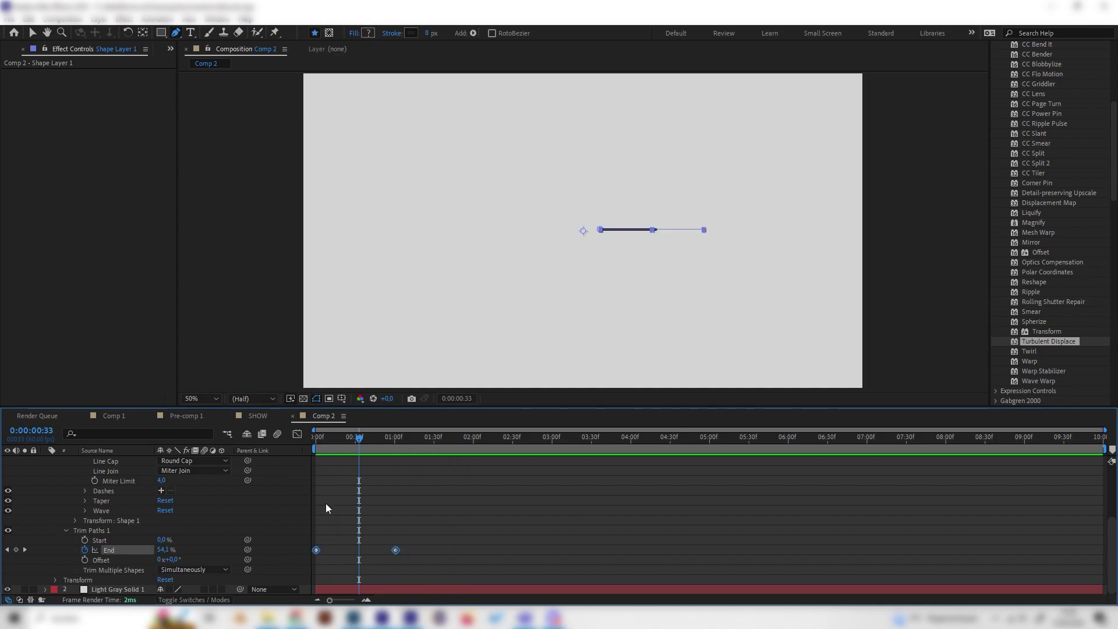
Apply Easy Ease to both Trim End keyframes in the Graph Editor
click(124, 553)
click(297, 434)
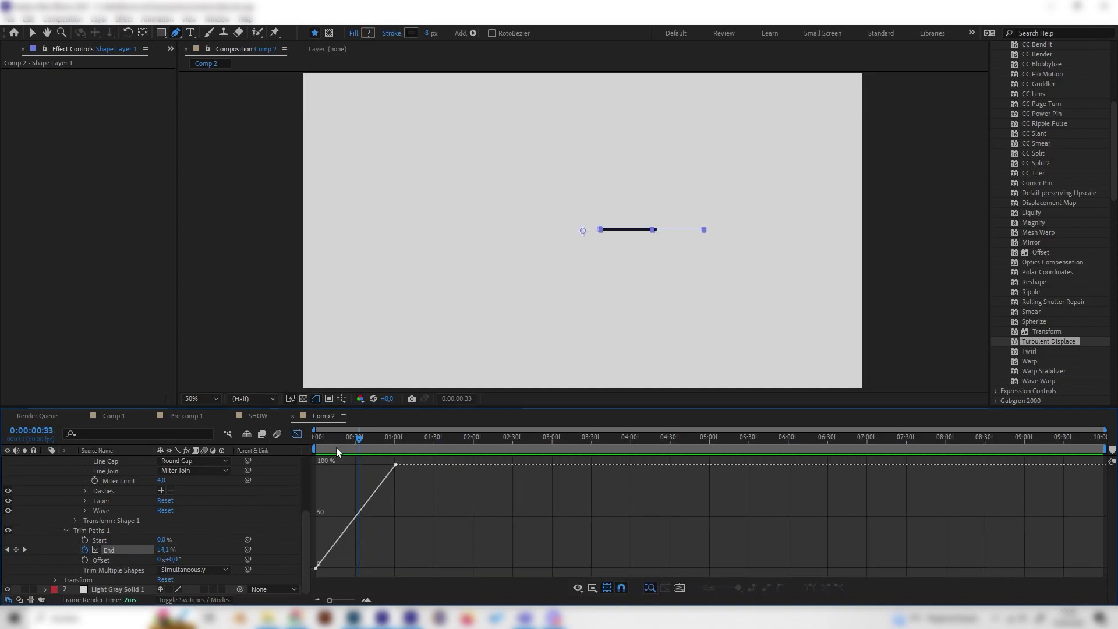
click(132, 549)
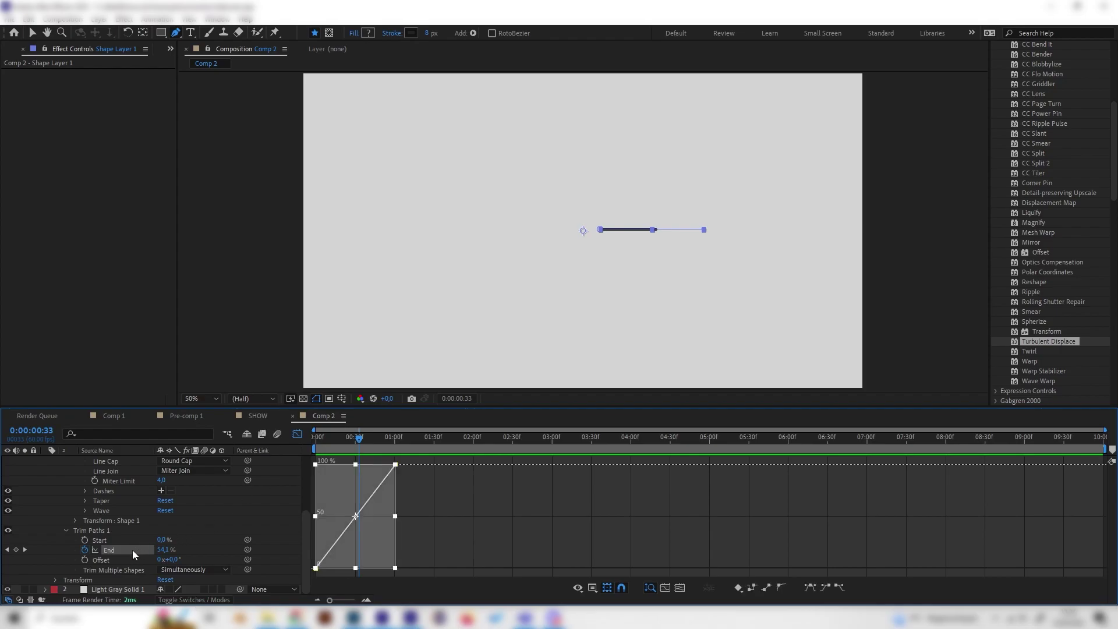
click(813, 587)
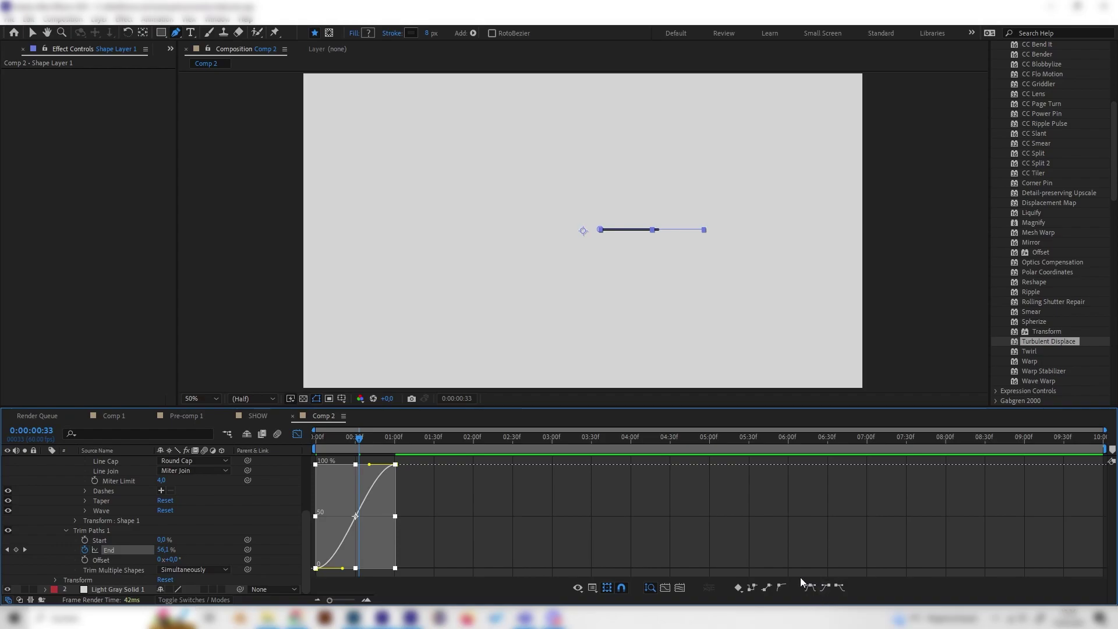
click(278, 544)
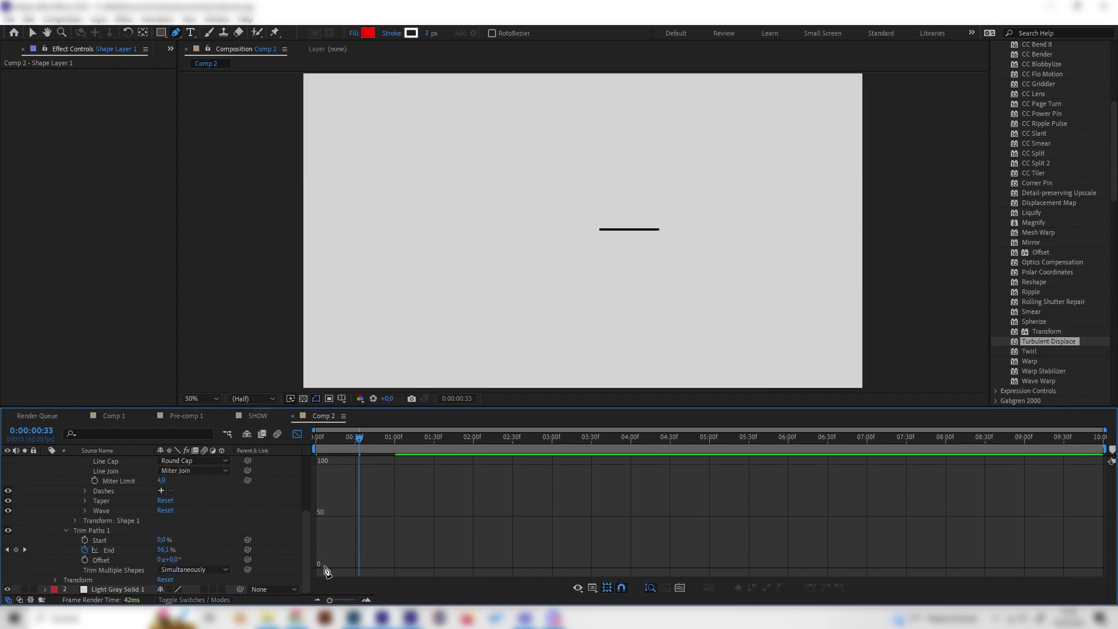
click(116, 550)
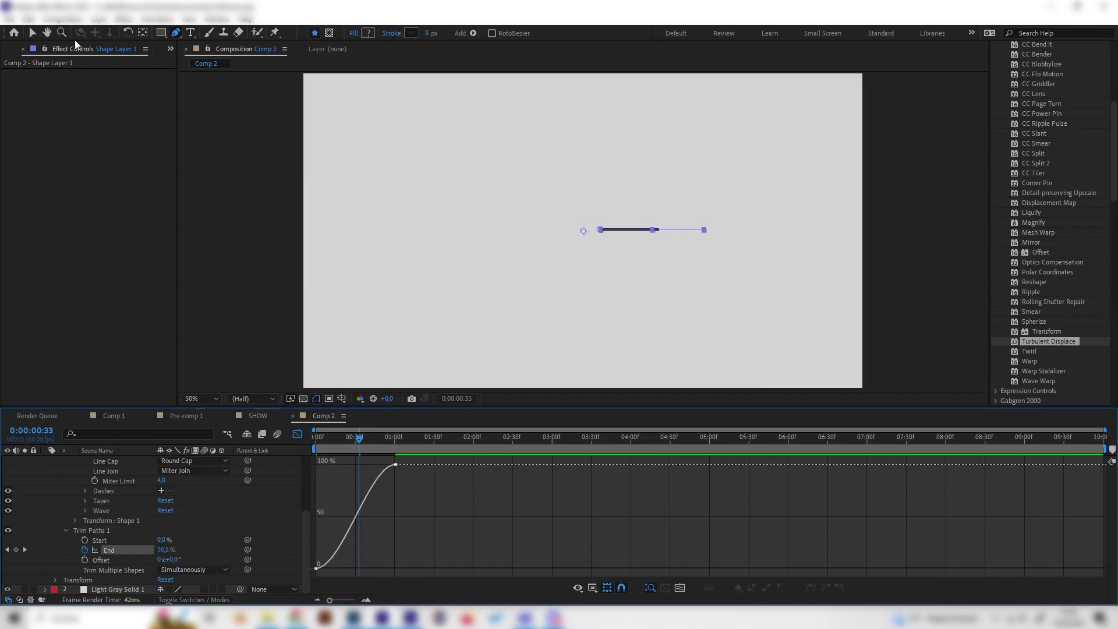
Drag the End curve's bezier handles for a fast start and slow glide into 100%
click(32, 33)
click(316, 568)
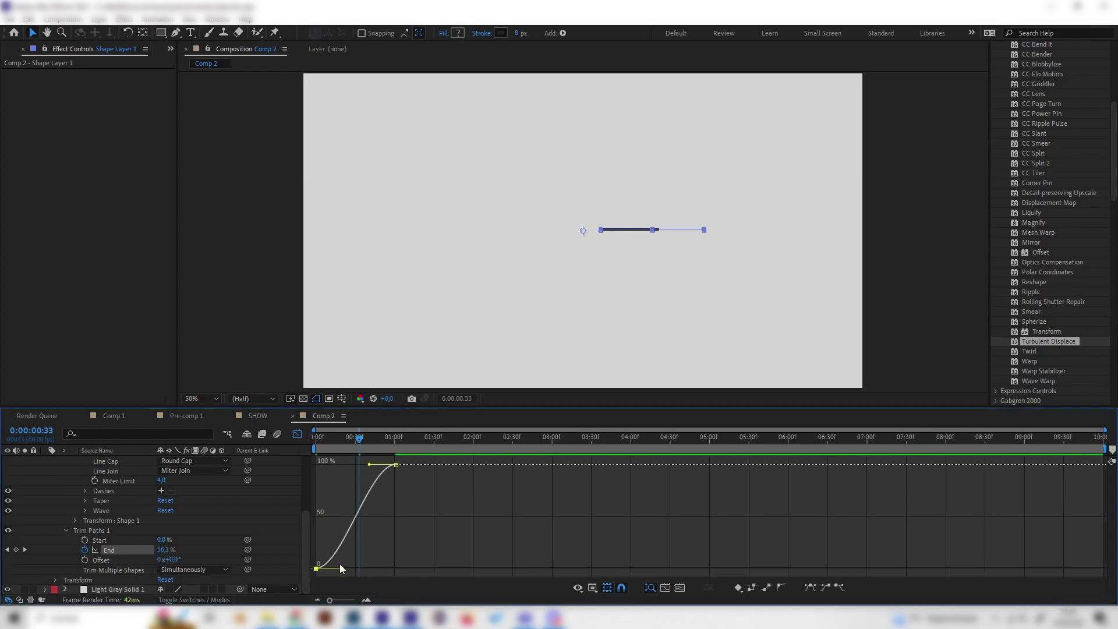
drag(342, 568, 314, 493)
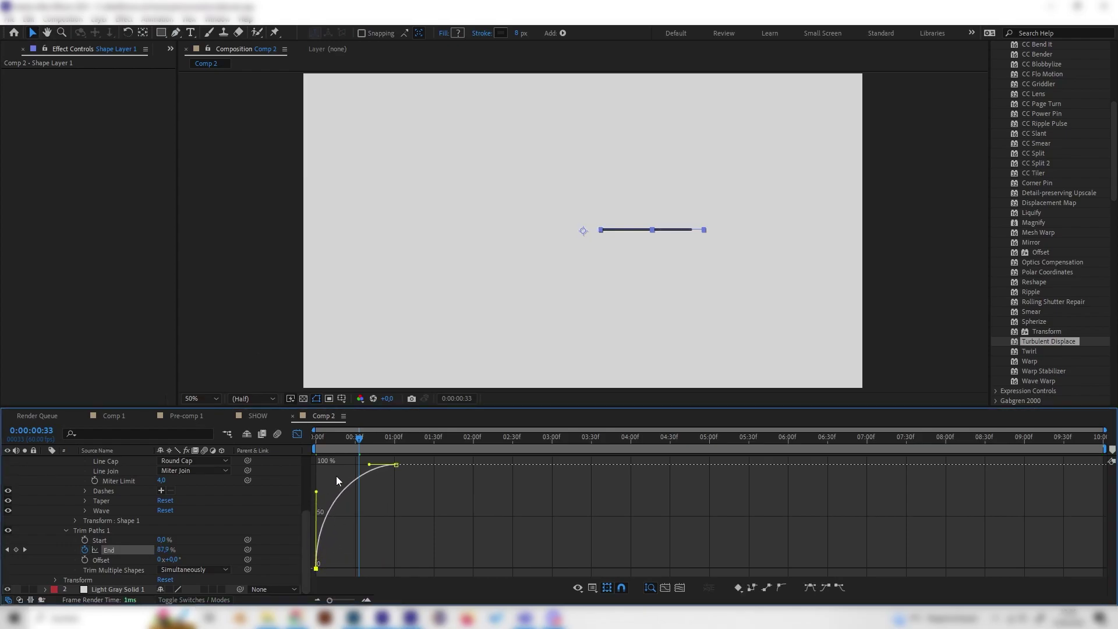
click(347, 438)
key(space)
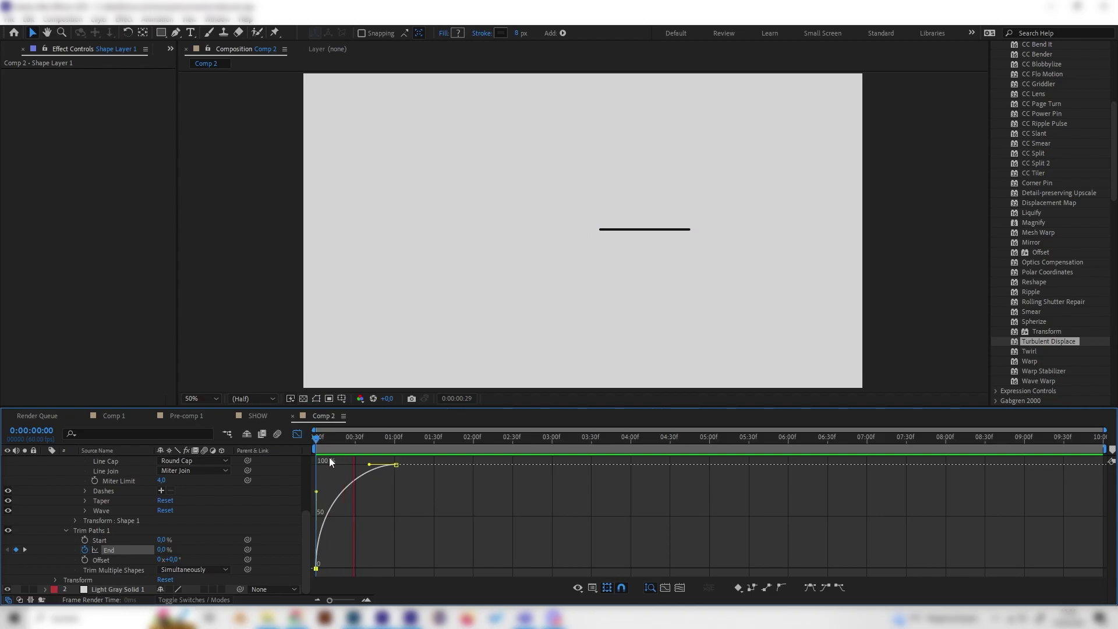
drag(317, 490, 317, 521)
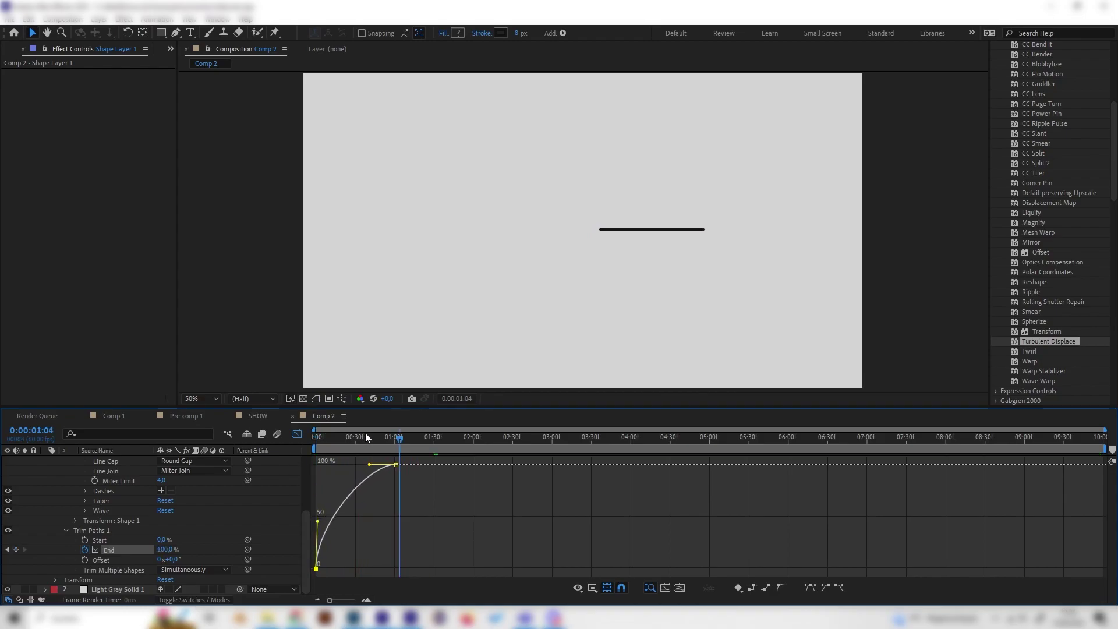
key(space)
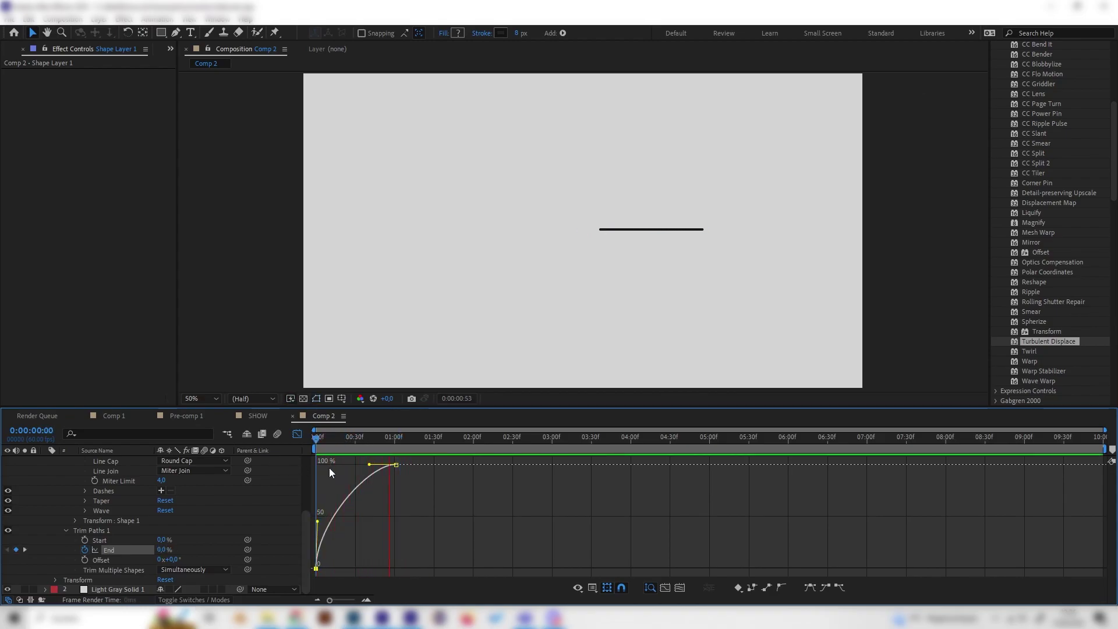
drag(317, 521, 326, 518)
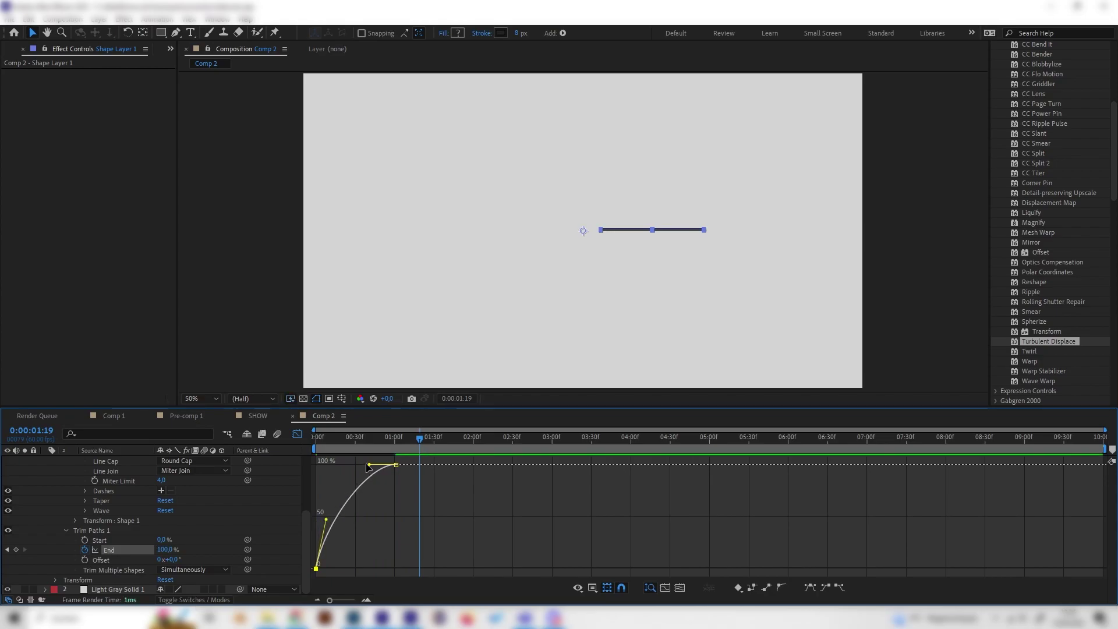
drag(369, 464, 350, 466)
key(space)
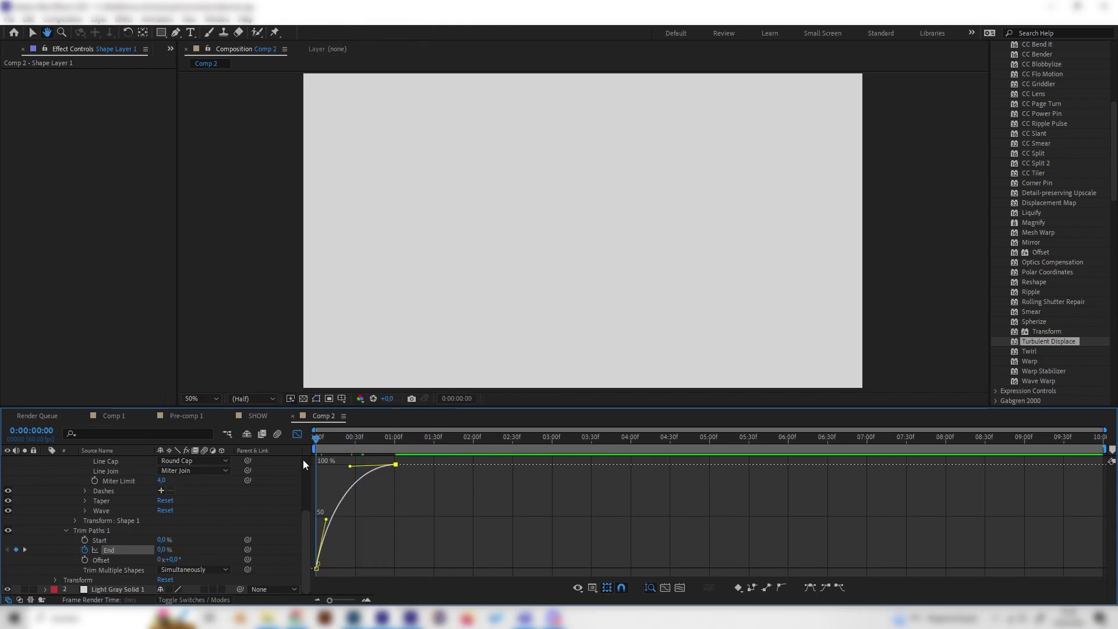
drag(385, 440, 362, 440)
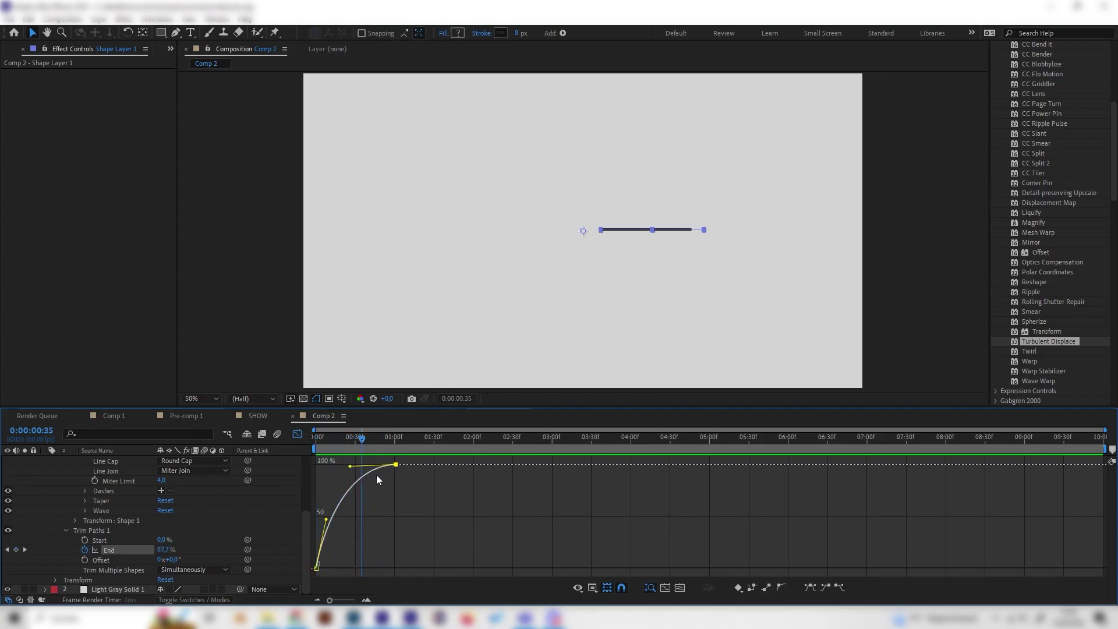
drag(319, 481, 314, 483)
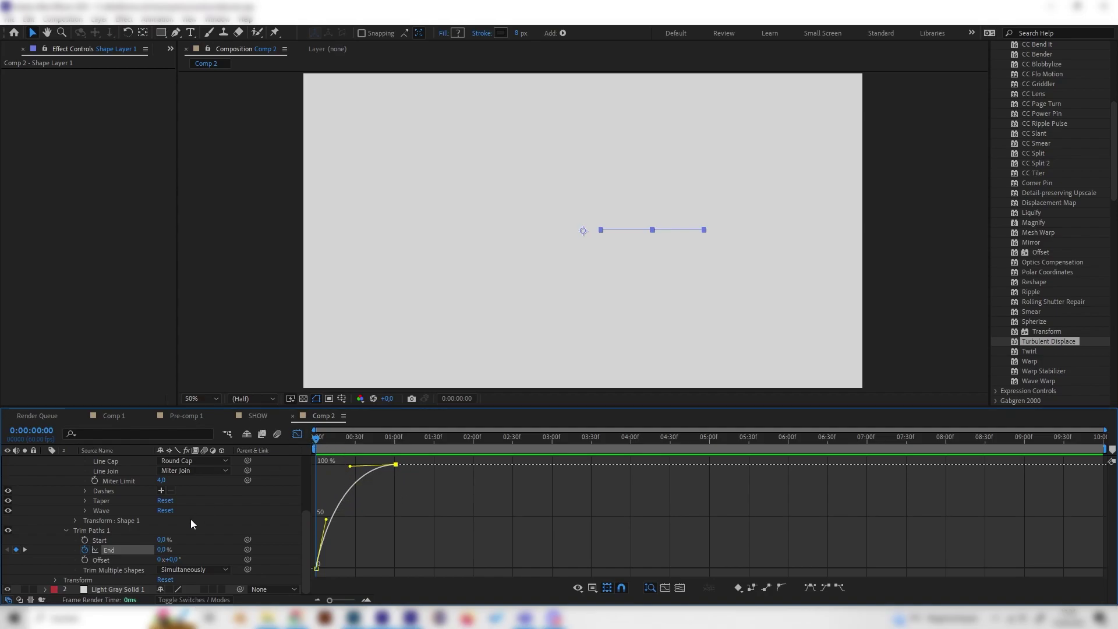
Return to the layer keyframe view and select the Trim Paths Start property
key(shift+F3)
click(173, 539)
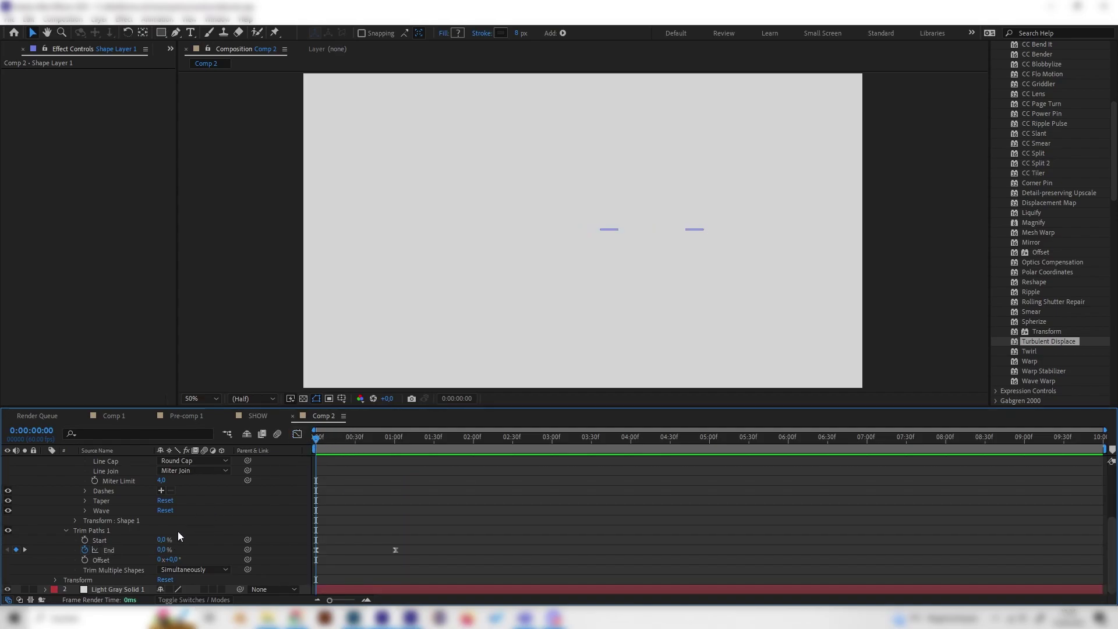
mouse_move(349, 450)
mouse_down()
mouse_move(449, 463)
mouse_move(306, 451)
mouse_up()
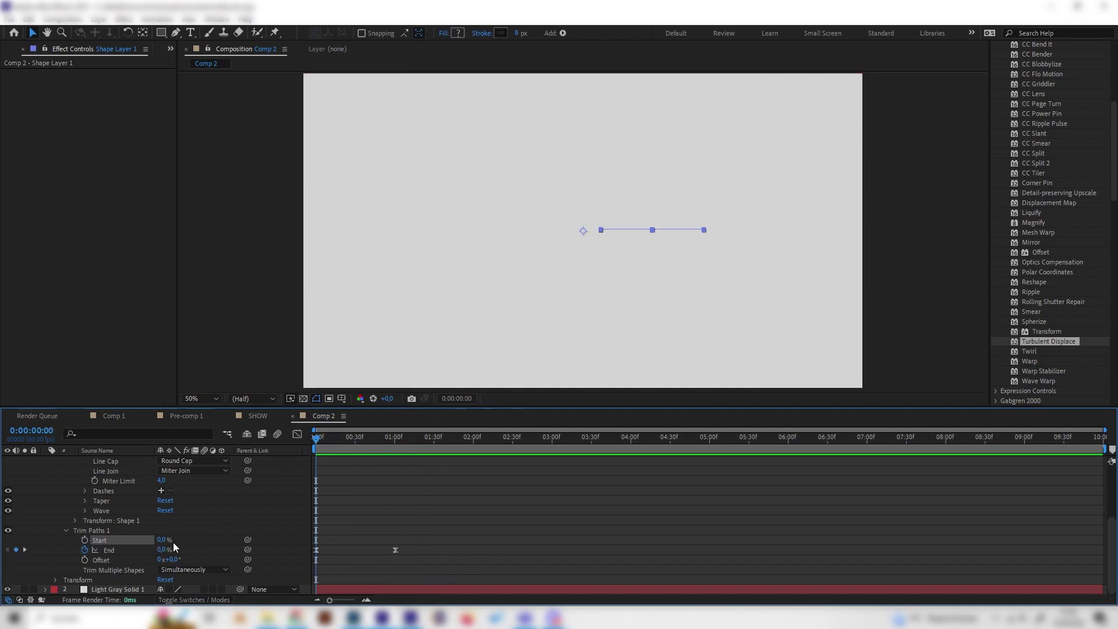
Key Trim Start from 0%, slightly delayed, to 100% just past one second, and preview
click(86, 540)
drag(316, 541, 322, 540)
drag(381, 446, 398, 447)
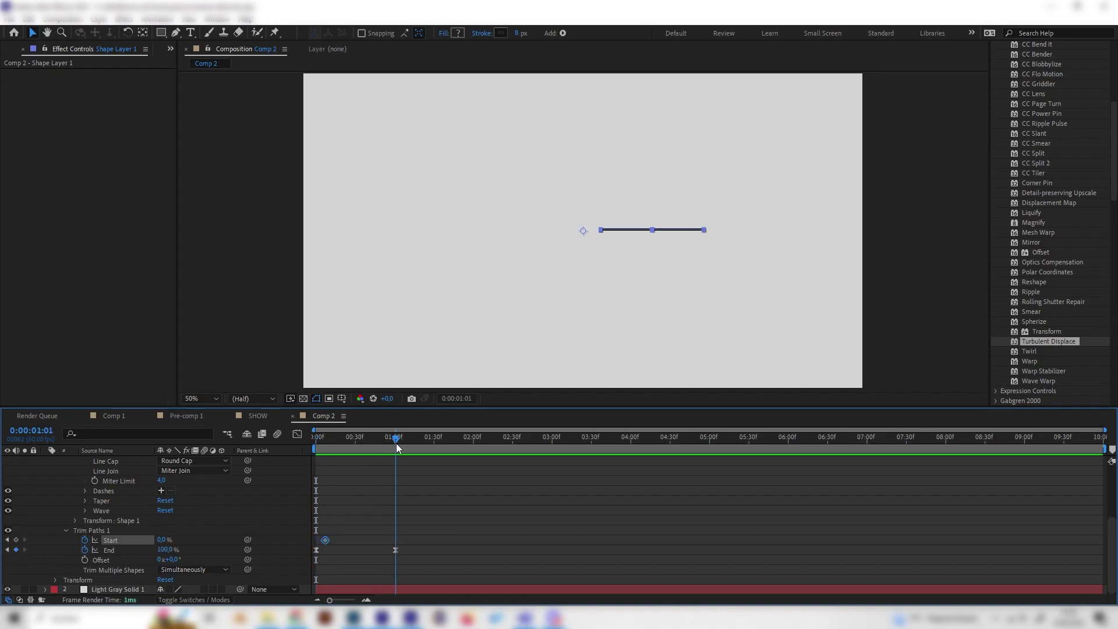
drag(163, 541, 319, 536)
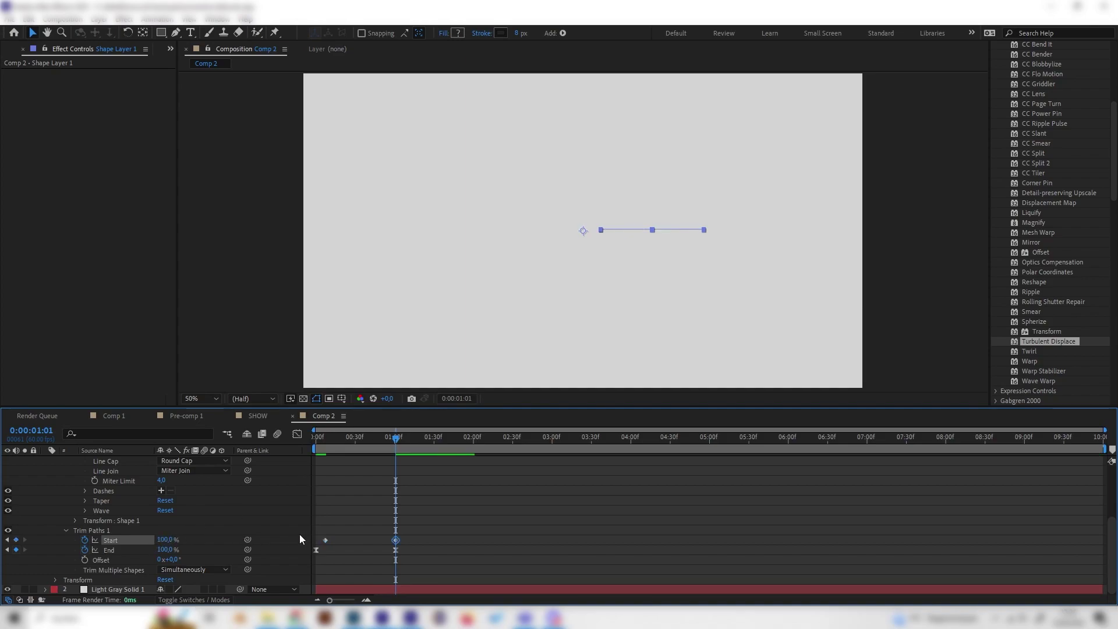
key(space)
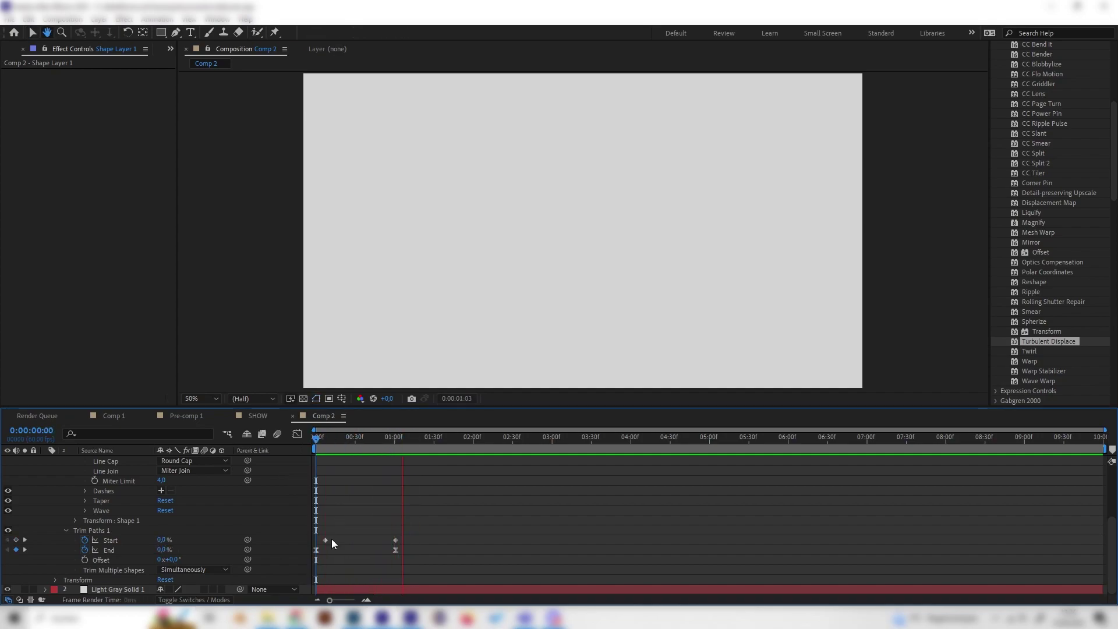
key(space)
drag(326, 539, 336, 540)
mouse_move(372, 440)
mouse_down()
mouse_move(368, 457)
mouse_move(323, 476)
mouse_up()
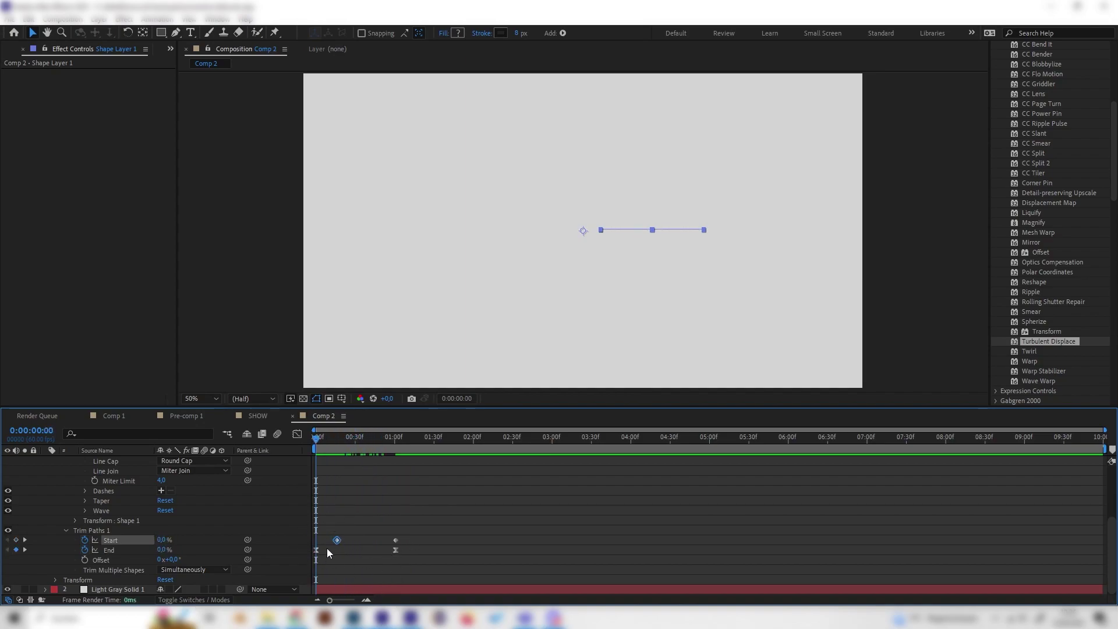
key(space)
key(space)
key(space)
key(space)
Collapse Shape Layer 1's properties and preview the line drawing on and erasing
scroll(175, 495, up, 3)
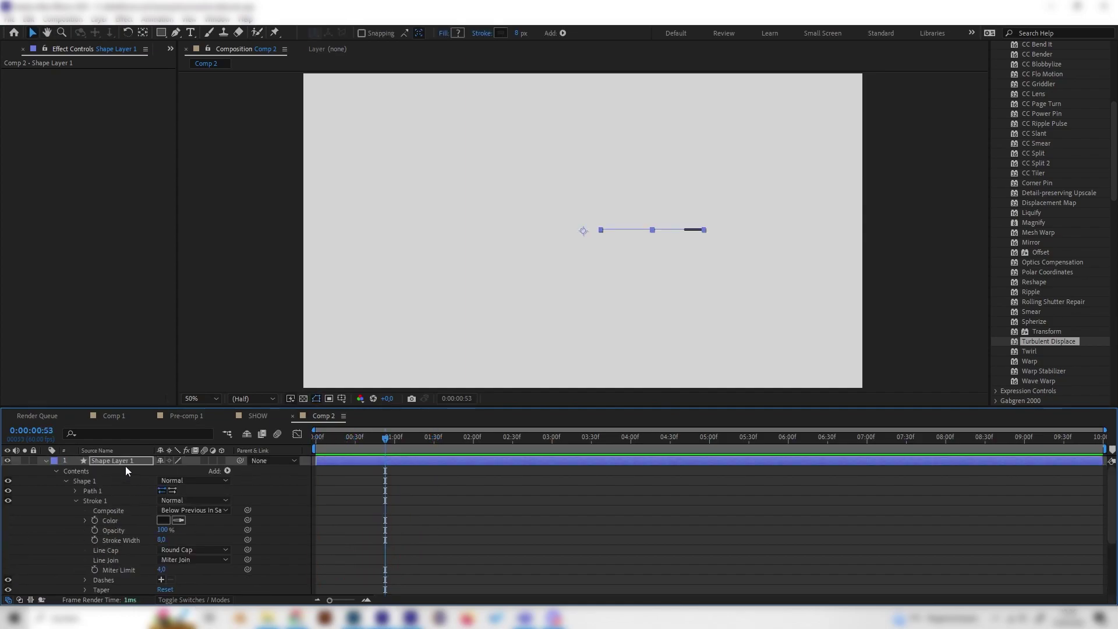
drag(389, 442, 327, 442)
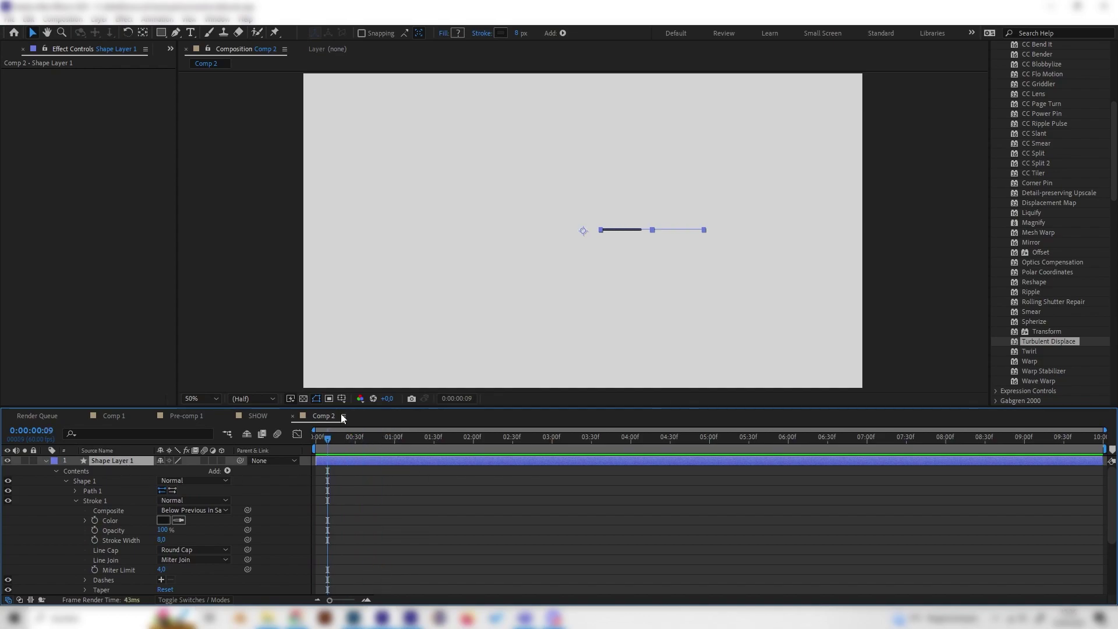
click(267, 480)
click(139, 462)
click(46, 461)
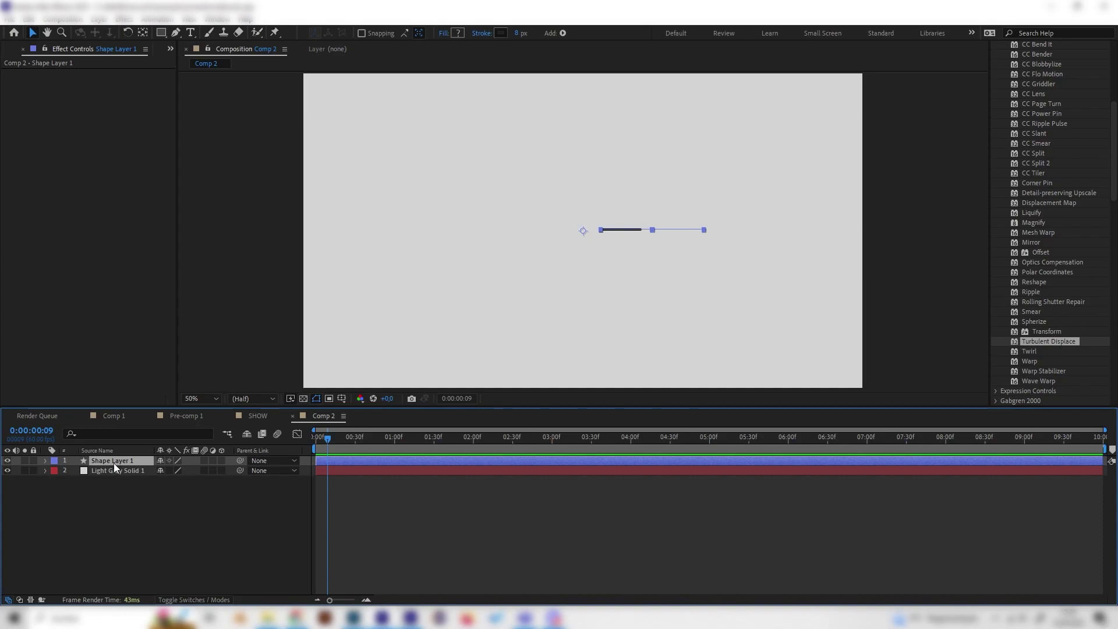
key(space)
drag(403, 453, 353, 452)
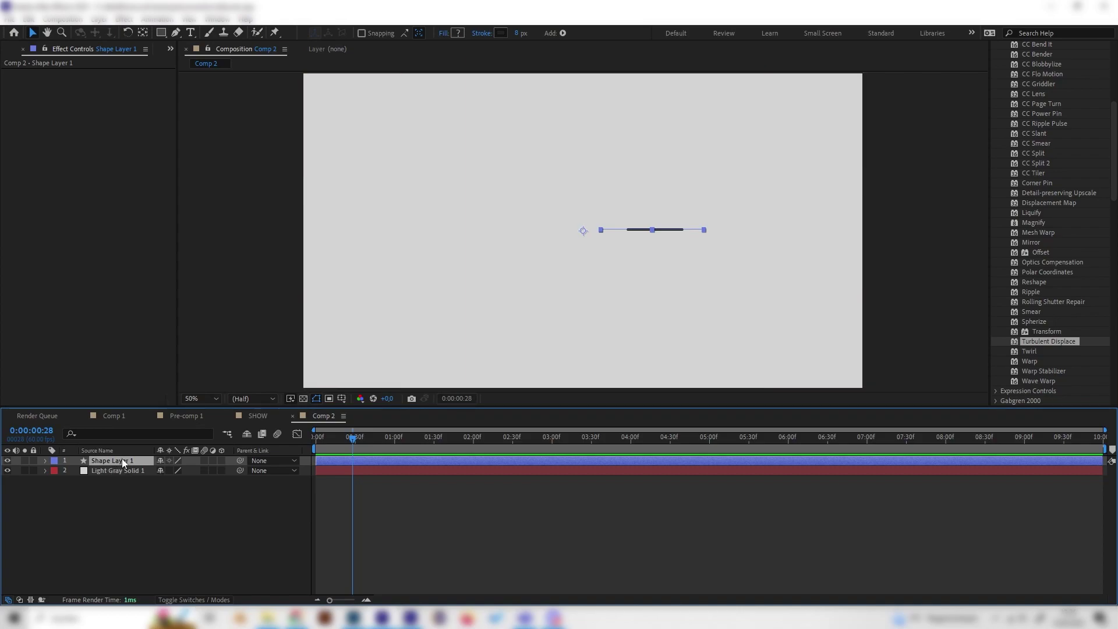
Duplicate the line layer and rotate the copy 60°
key(ctrl+d)
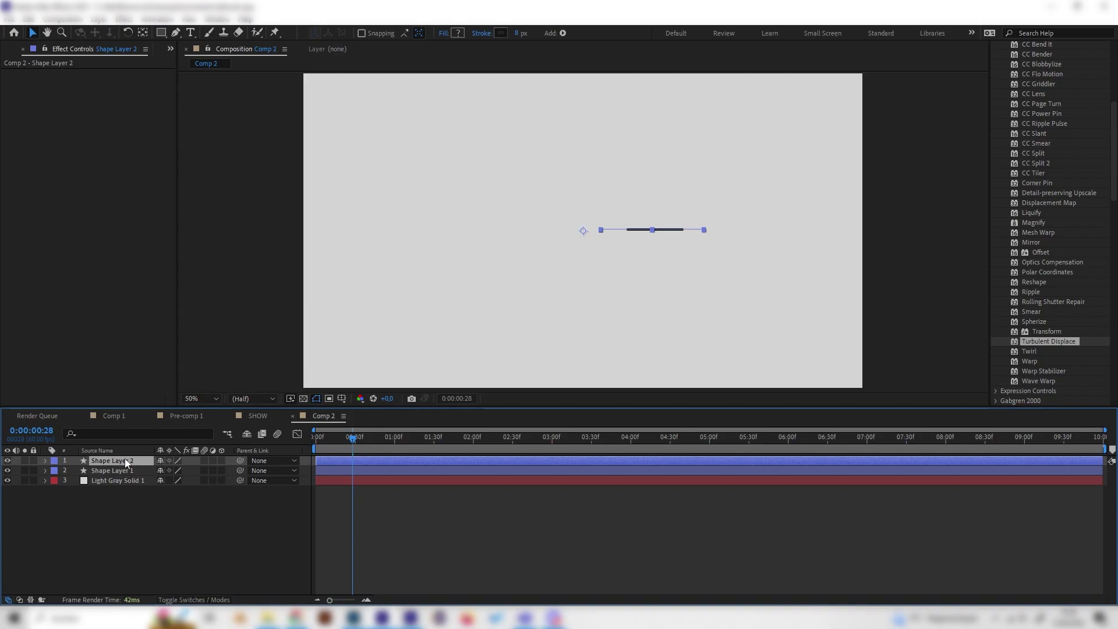
key(r)
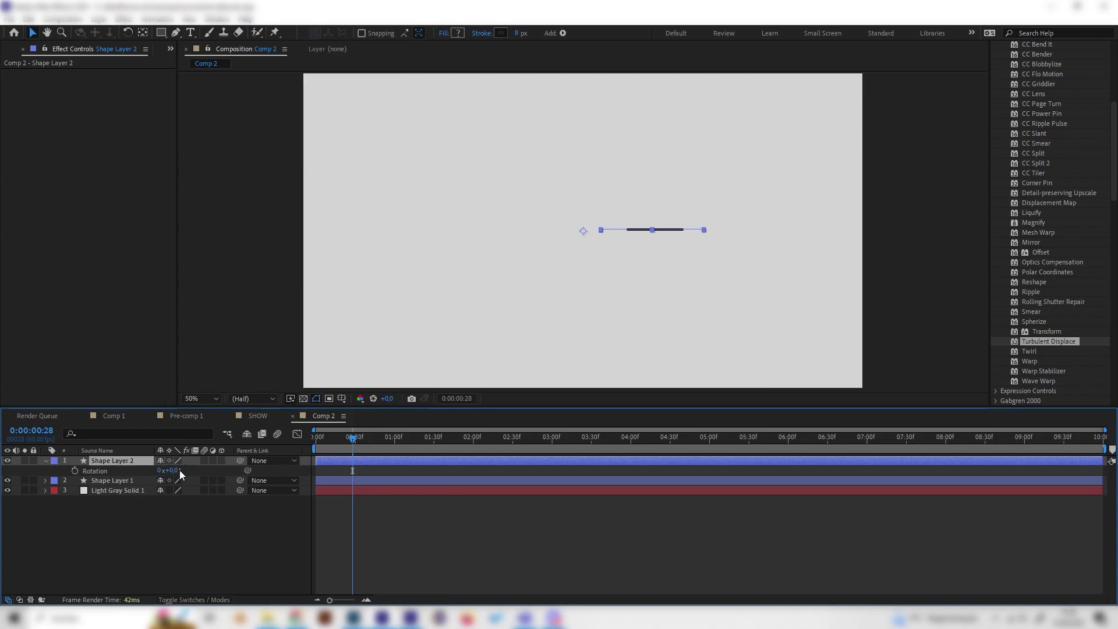
click(174, 470)
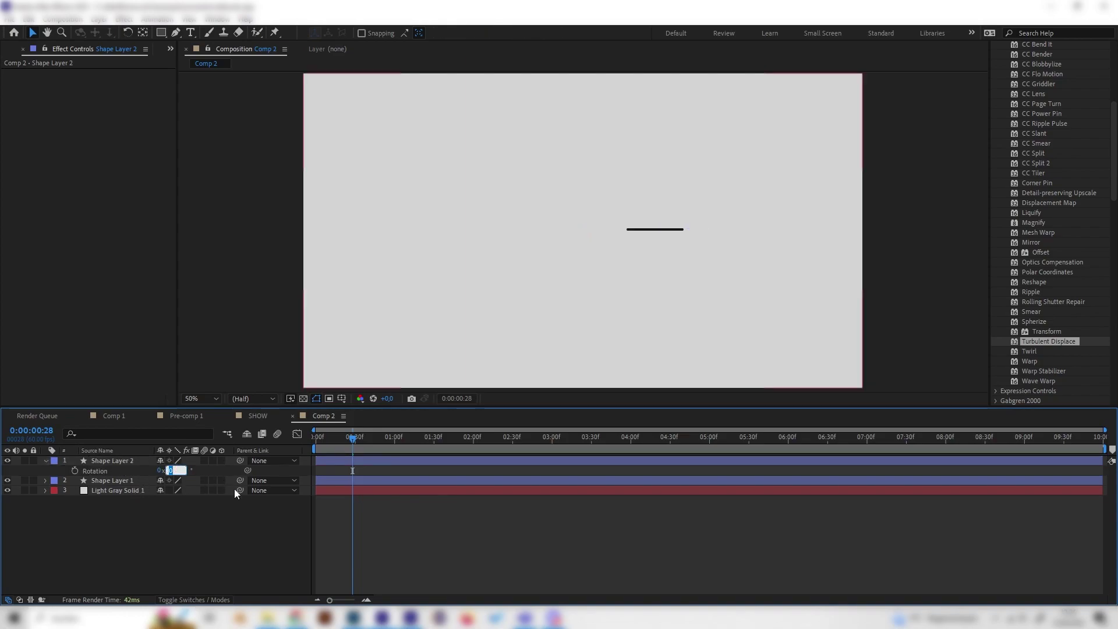
text(60)
key(Return)
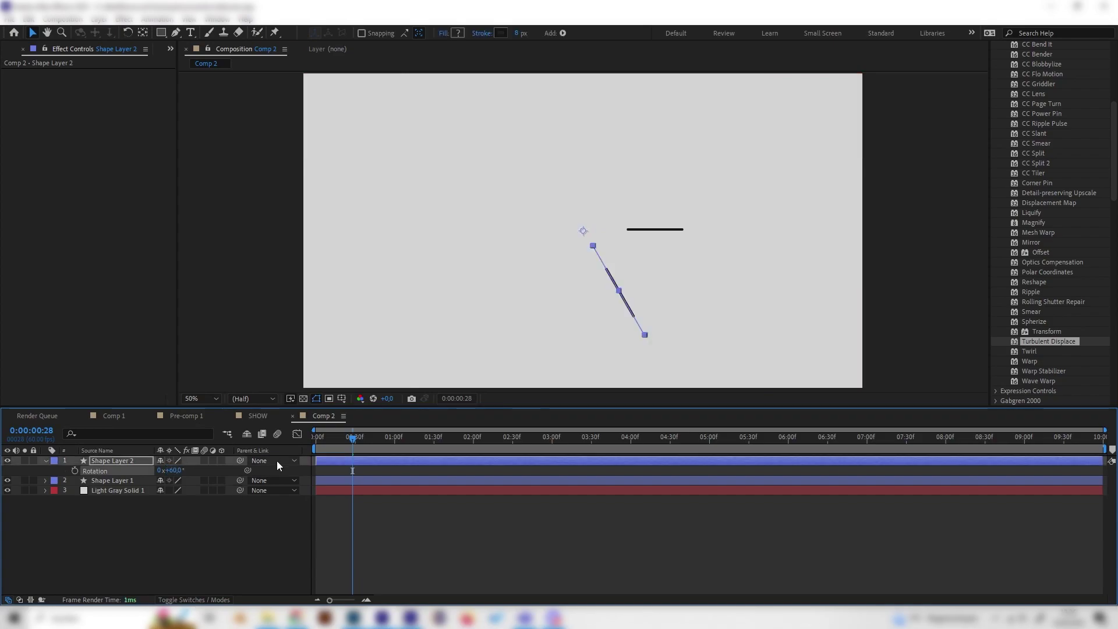
click(128, 479)
click(141, 460)
Duplicate again and rotate the third line to 120°
key(ctrl+d)
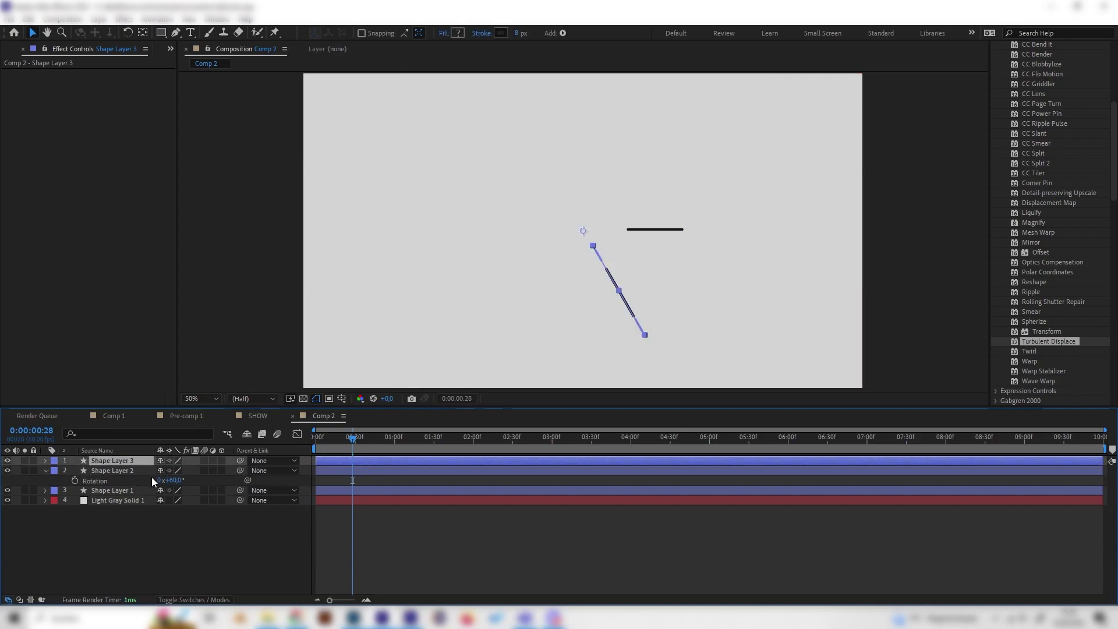
key(r)
click(173, 470)
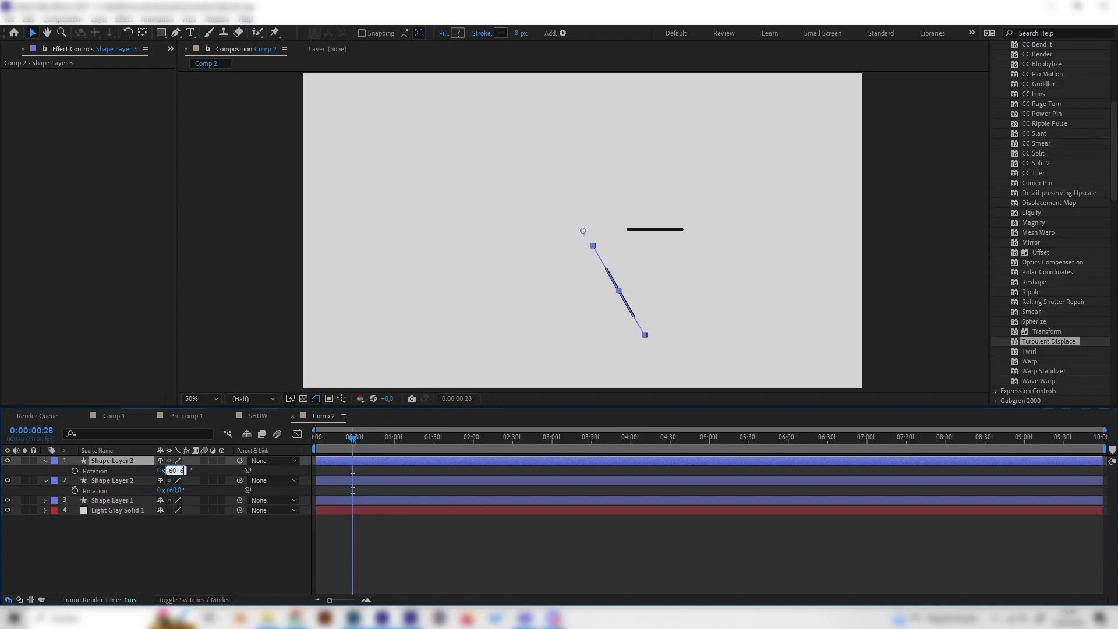
key(Return)
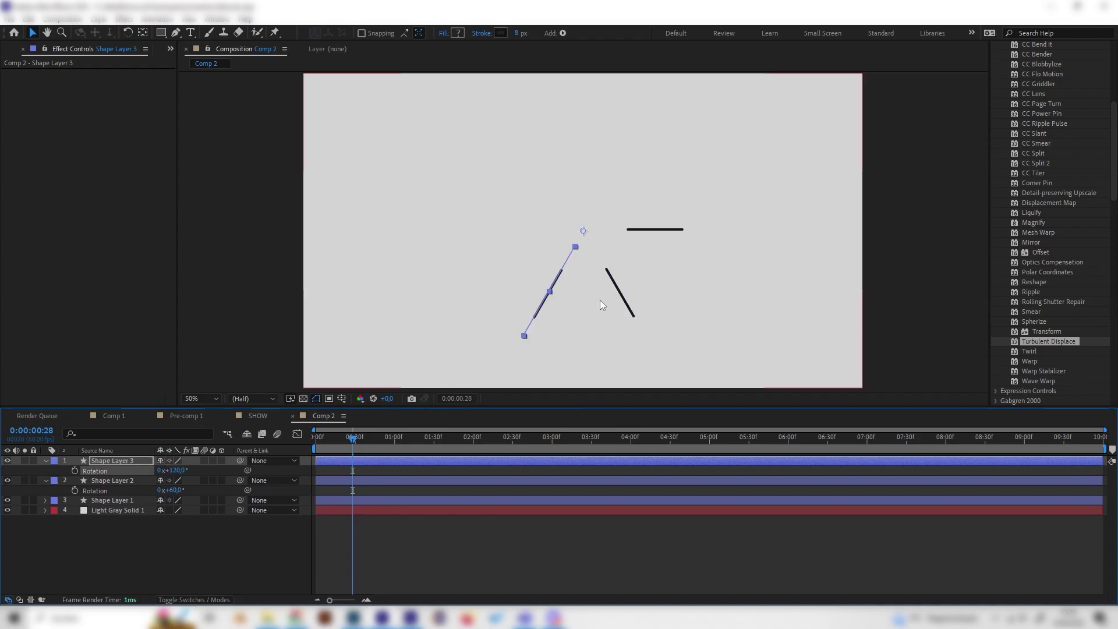
click(170, 511)
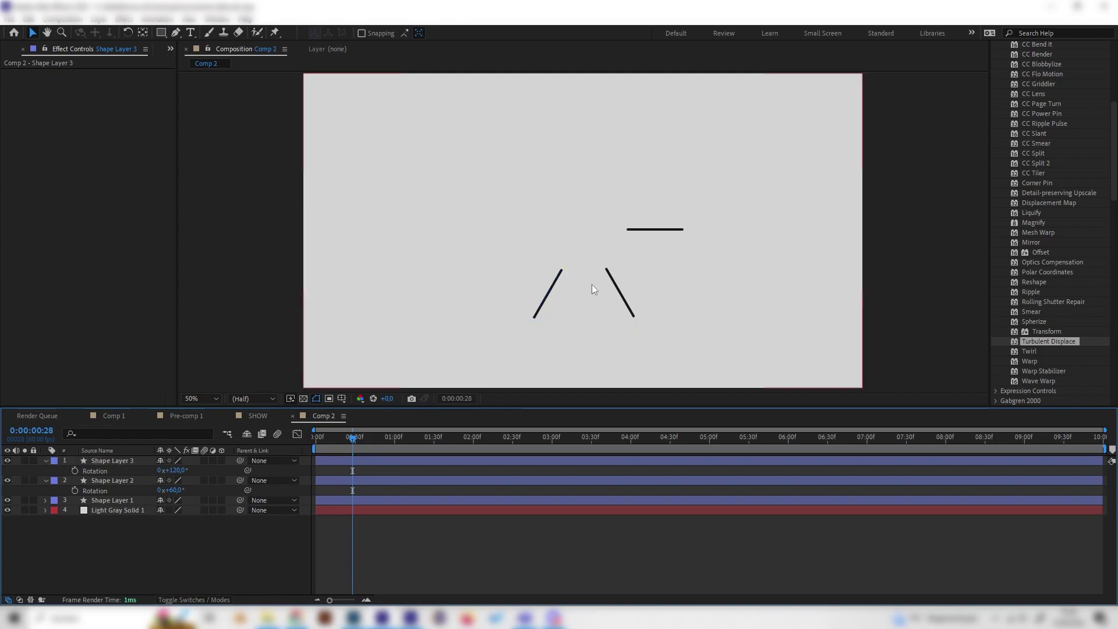
click(140, 460)
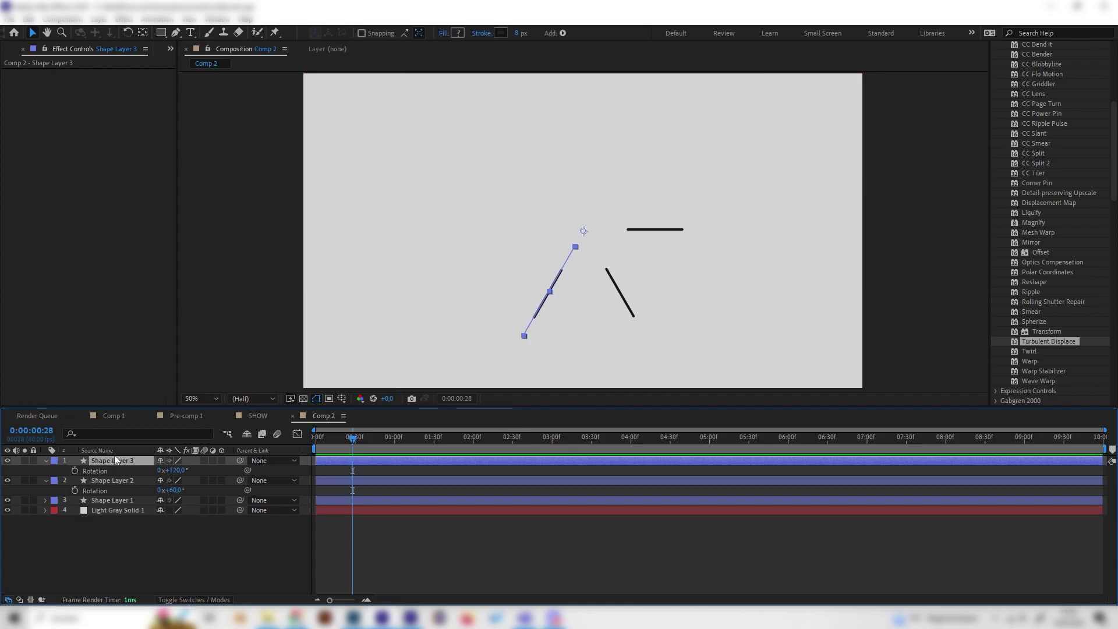
Add fourth and fifth line copies rotated to 180° and 240°
key(ctrl+d)
key(r)
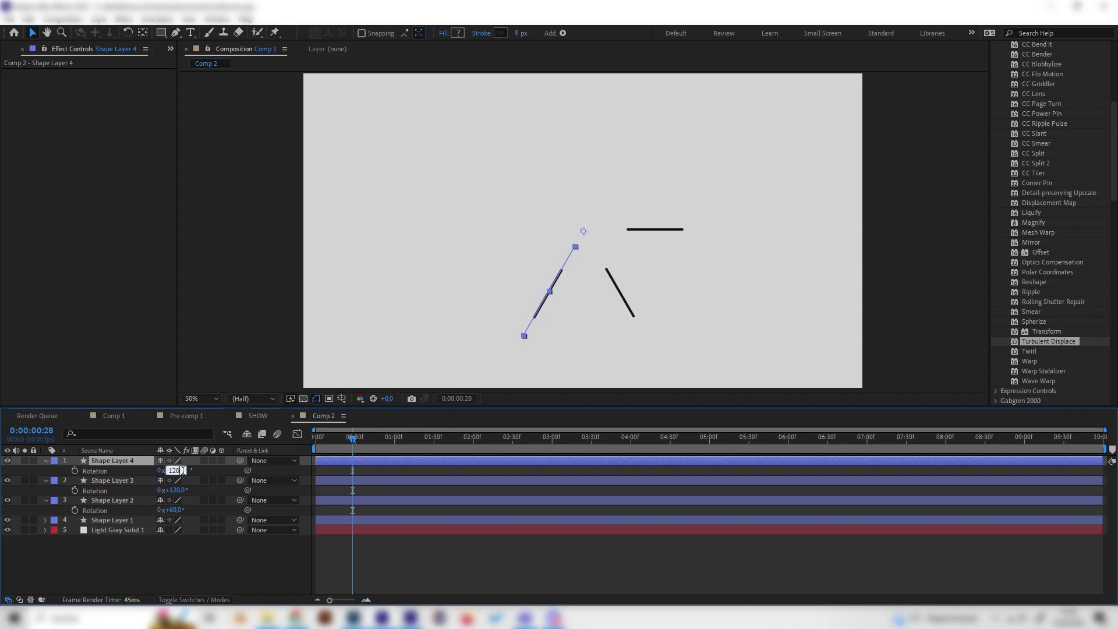
text(60)
key(Return)
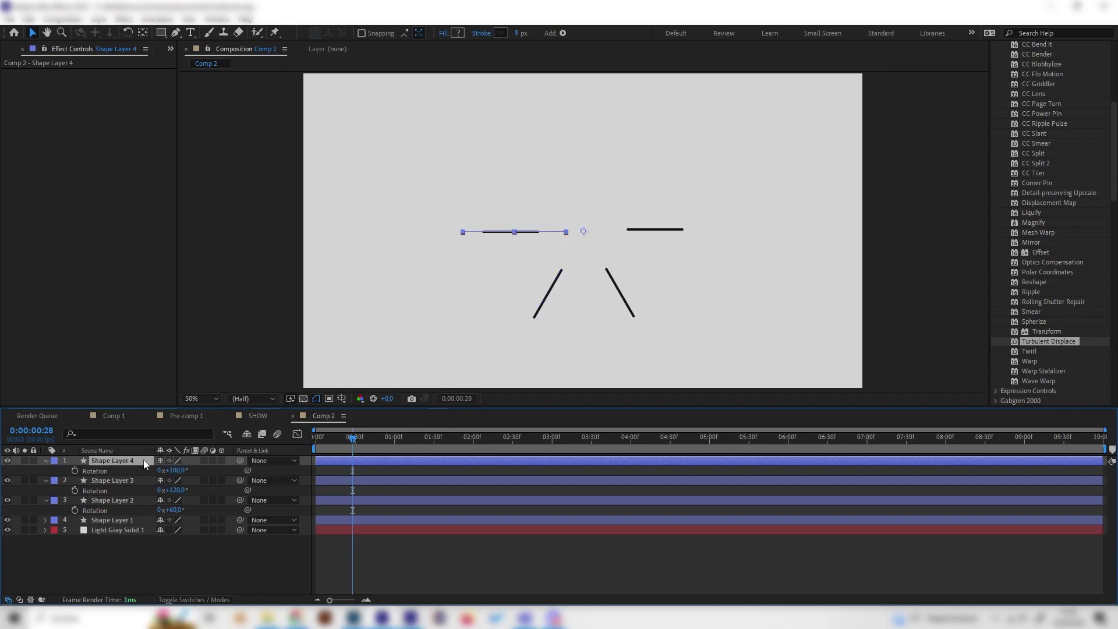
key(ctrl+d)
key(r)
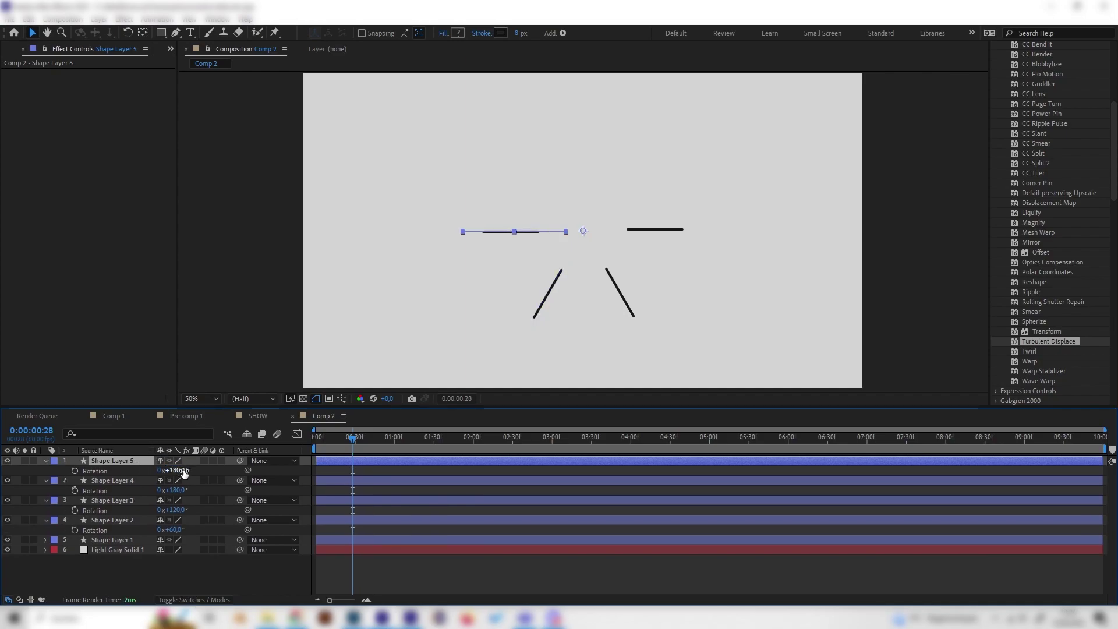
click(183, 469)
key(Return)
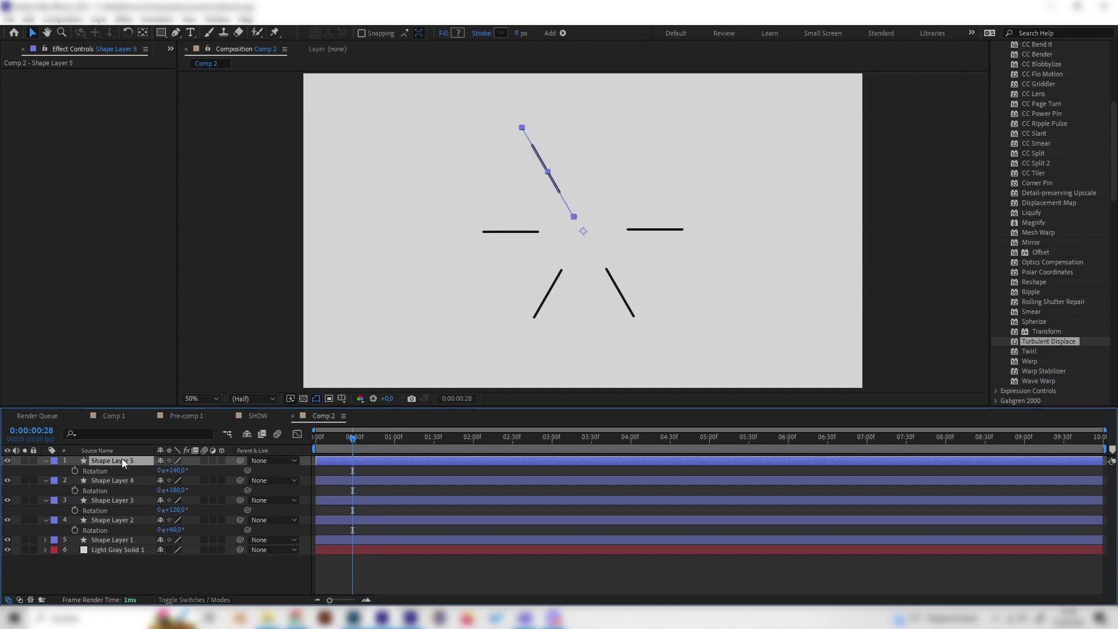
Add a sixth copy at 300° and preview the six-spoke burst
key(ctrl+d)
key(r)
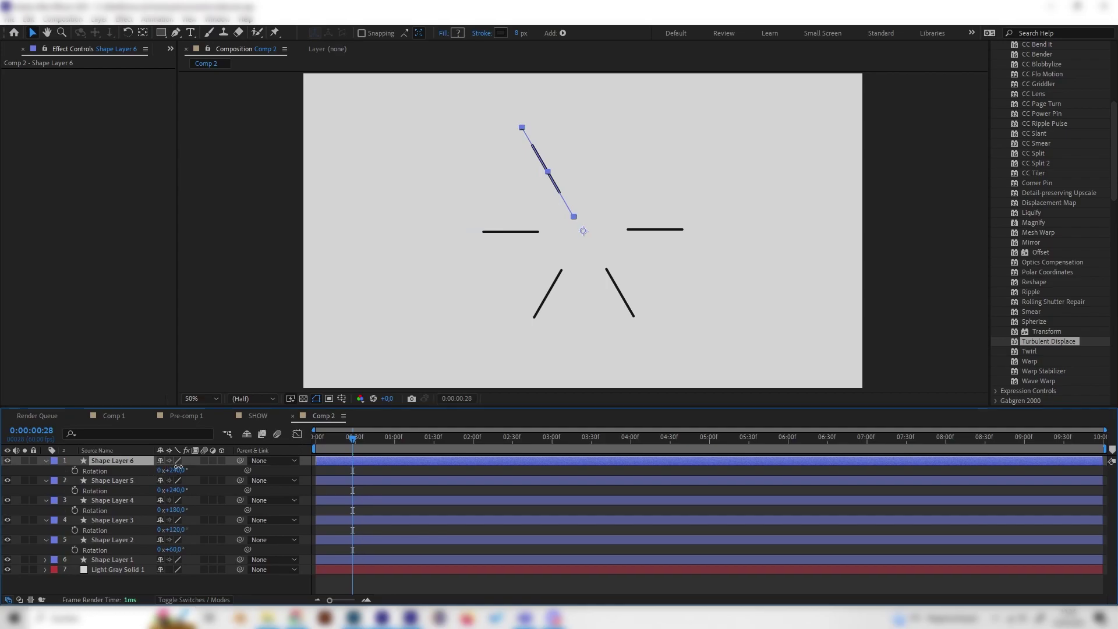
click(177, 469)
key(Return)
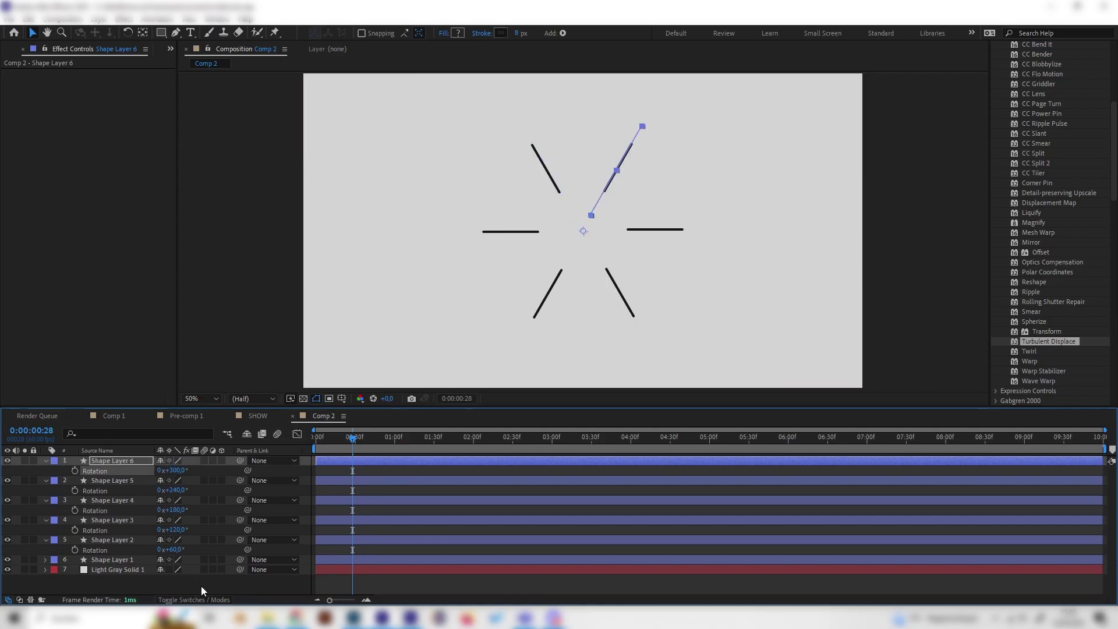
click(200, 586)
click(319, 435)
key(space)
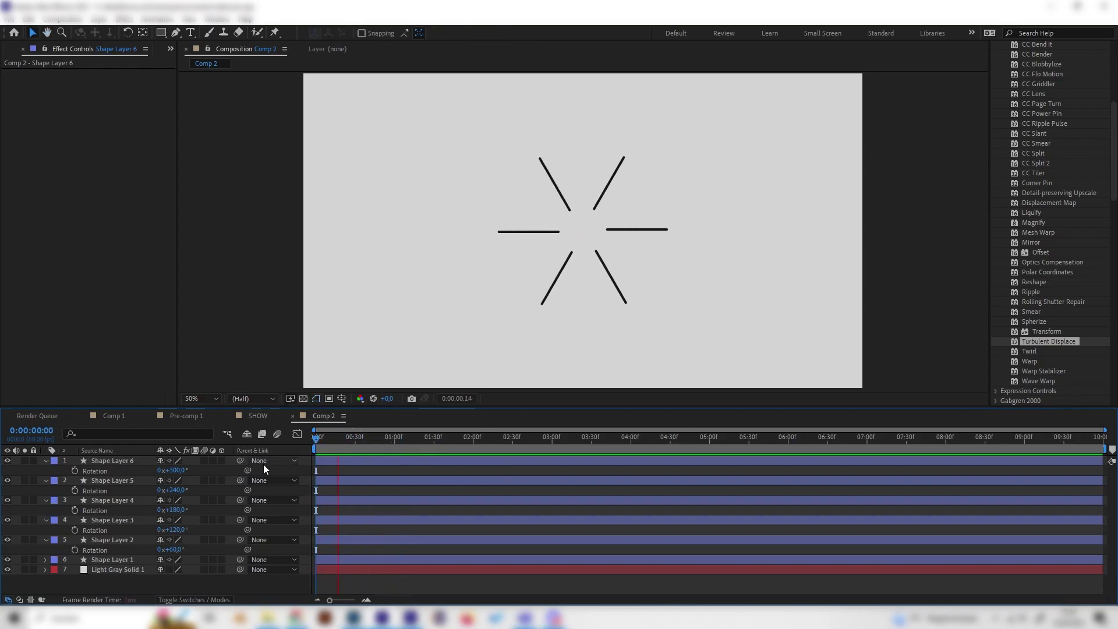
Collapse the layers' rotation properties and preview the burst around frame 24
click(46, 471)
click(47, 490)
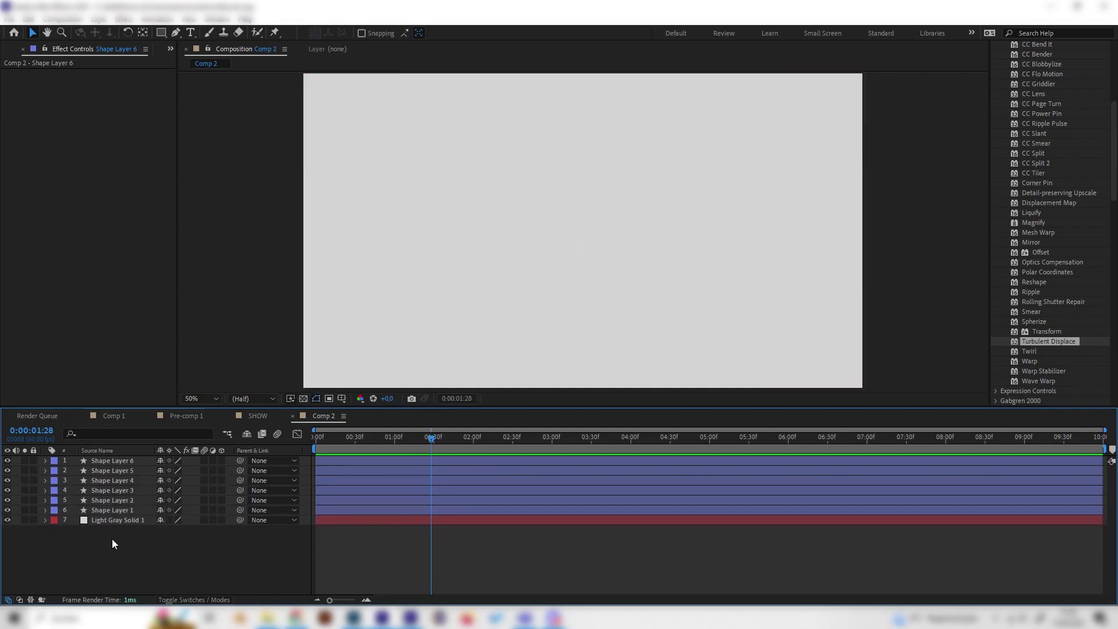
click(117, 510)
key(space)
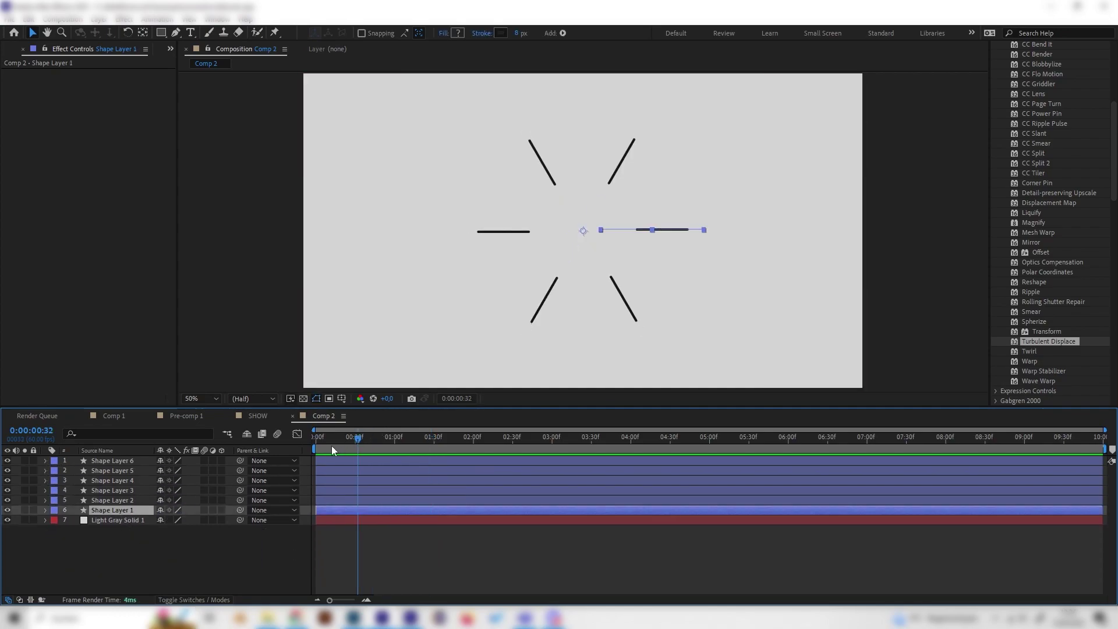
mouse_move(402, 441)
mouse_down()
mouse_move(334, 446)
mouse_move(347, 448)
mouse_up()
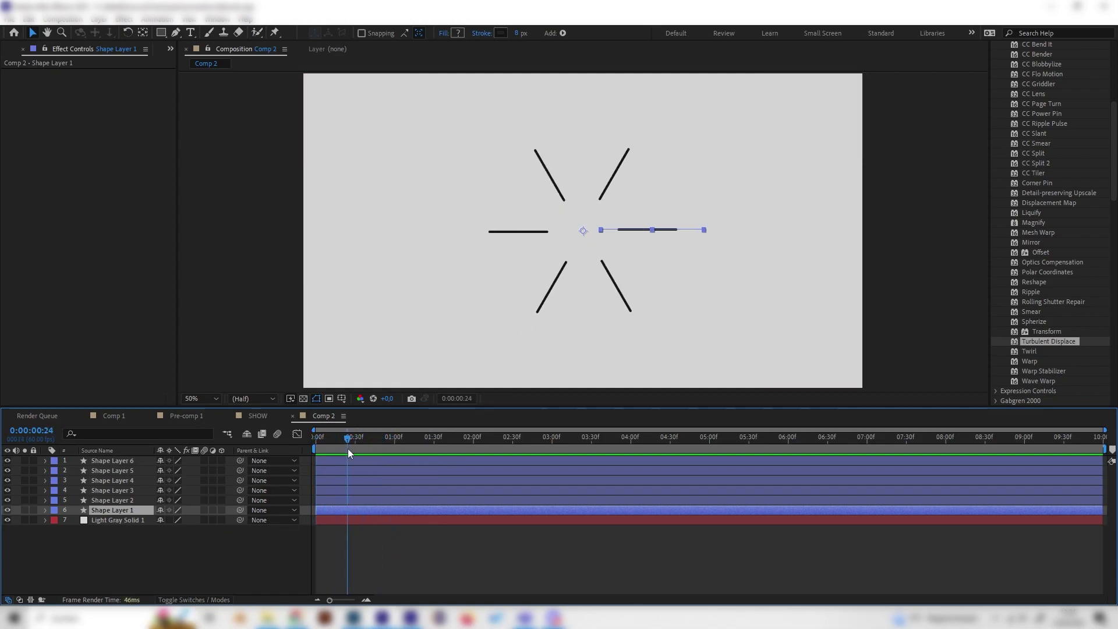
Pre-compose Shape Layers 1–6 into Pre-comp 2, moving all attributes
shift+click(126, 460)
right_click(124, 477)
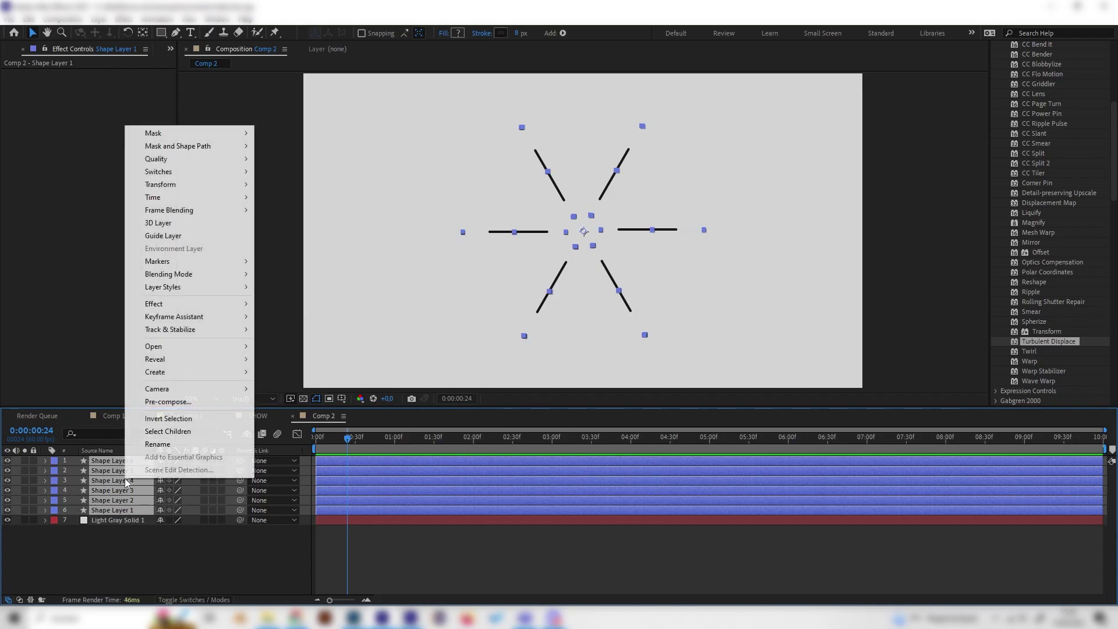
click(252, 400)
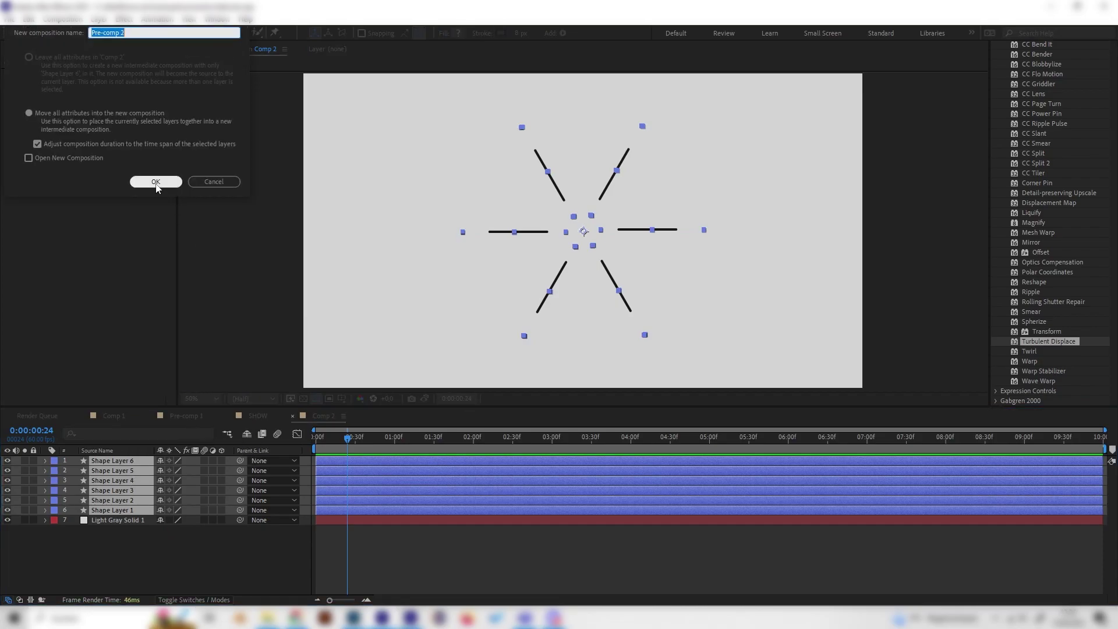
click(155, 182)
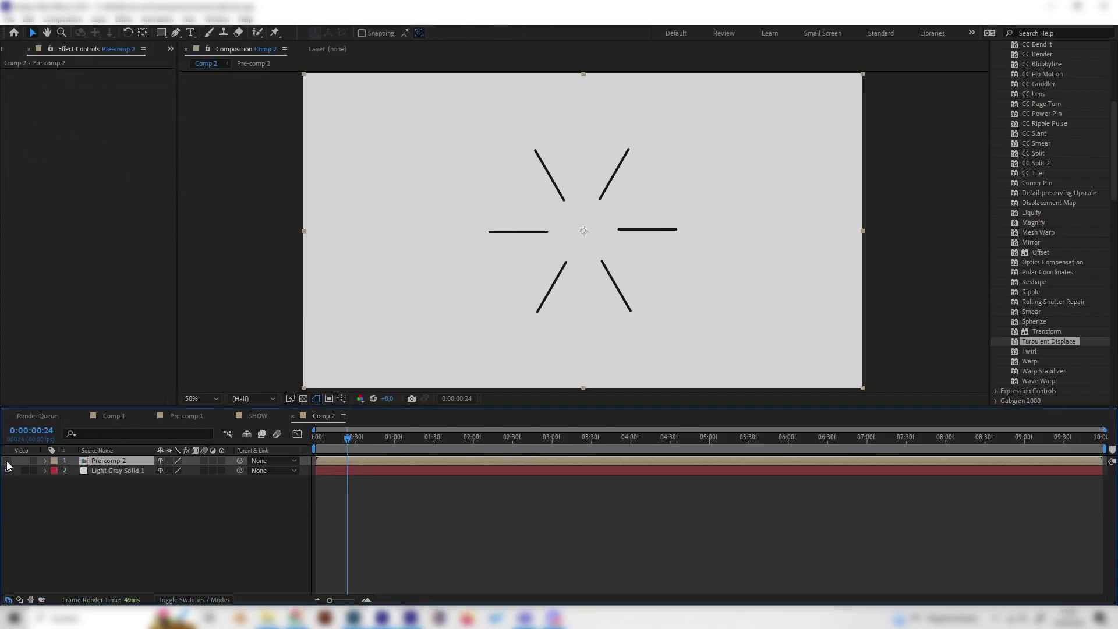
Drag Twirl from Effects & Presets > Distort onto the Pre-comp 2 layer
key(space)
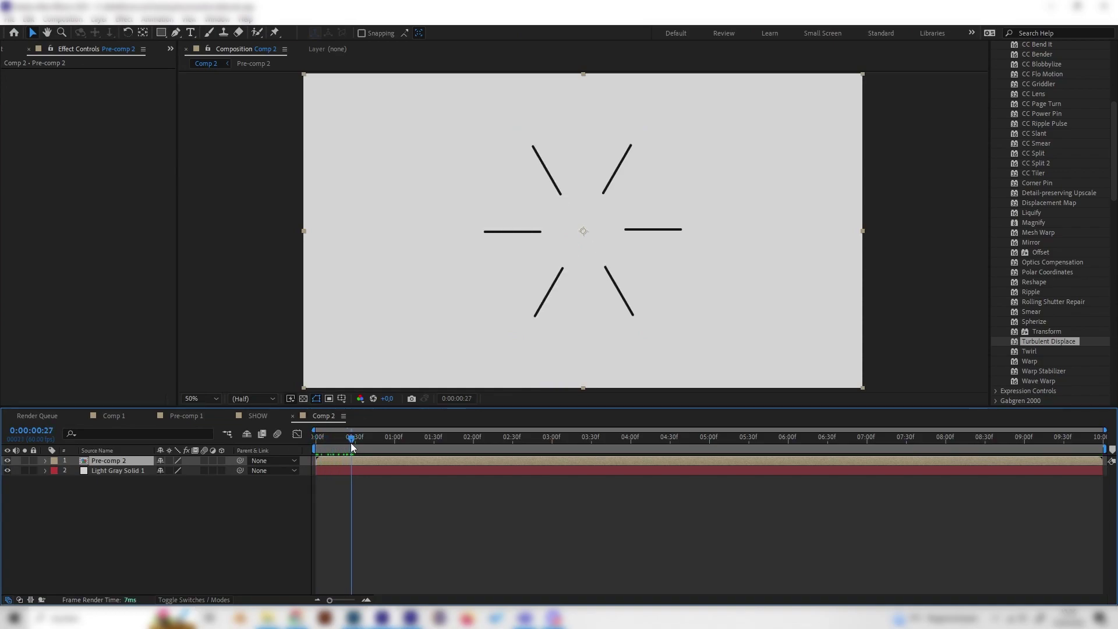
scroll(1033, 181, up, 5)
click(1035, 139)
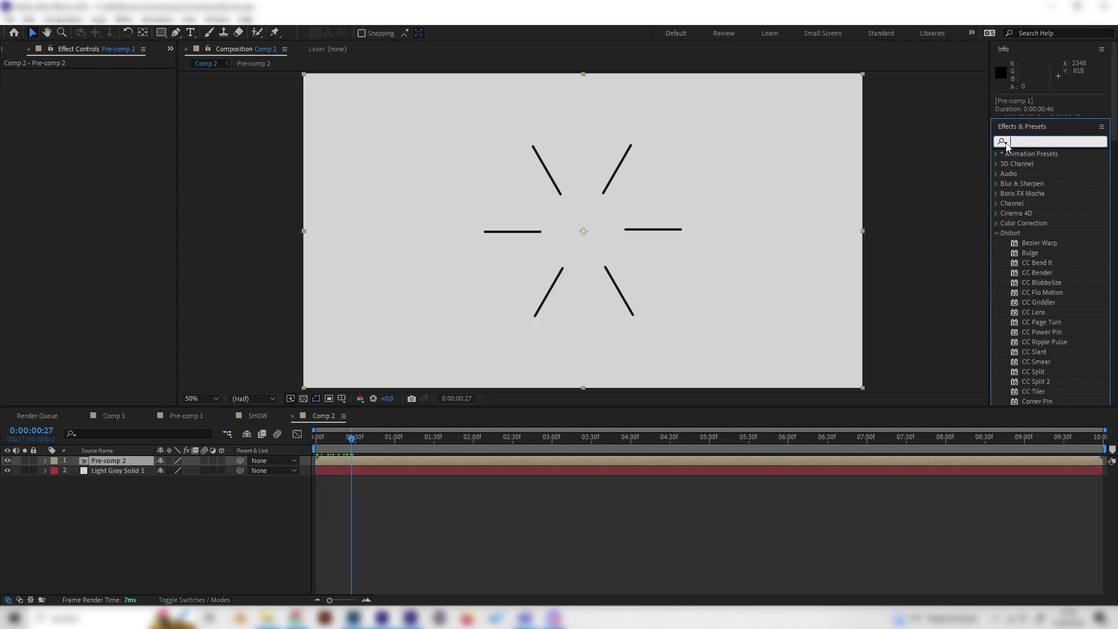
click(1006, 143)
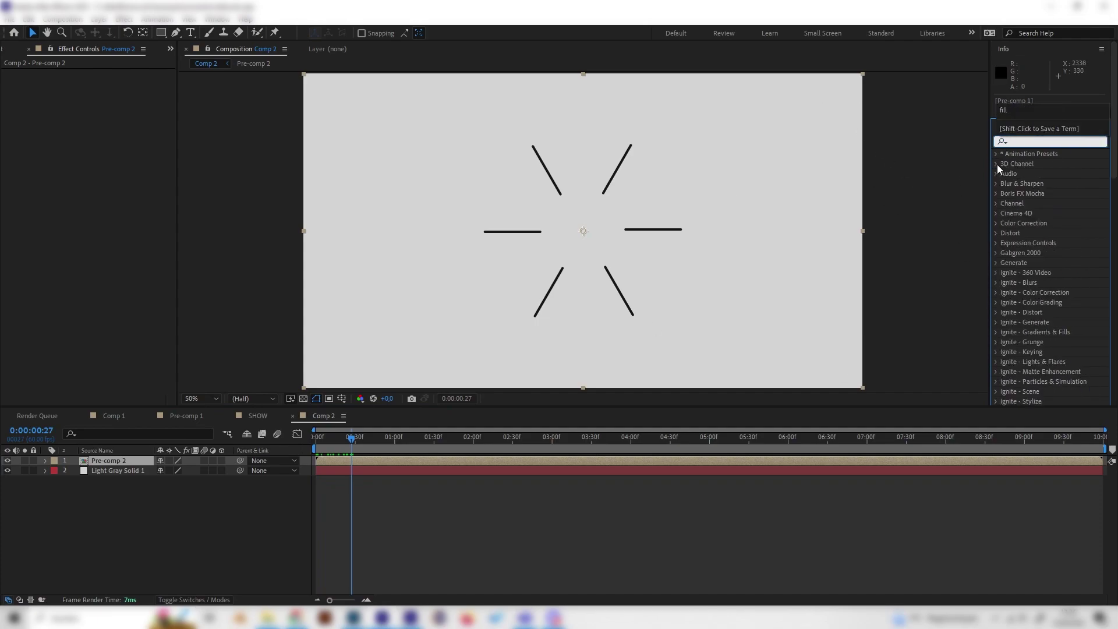
click(995, 232)
scroll(1051, 272, down, 2)
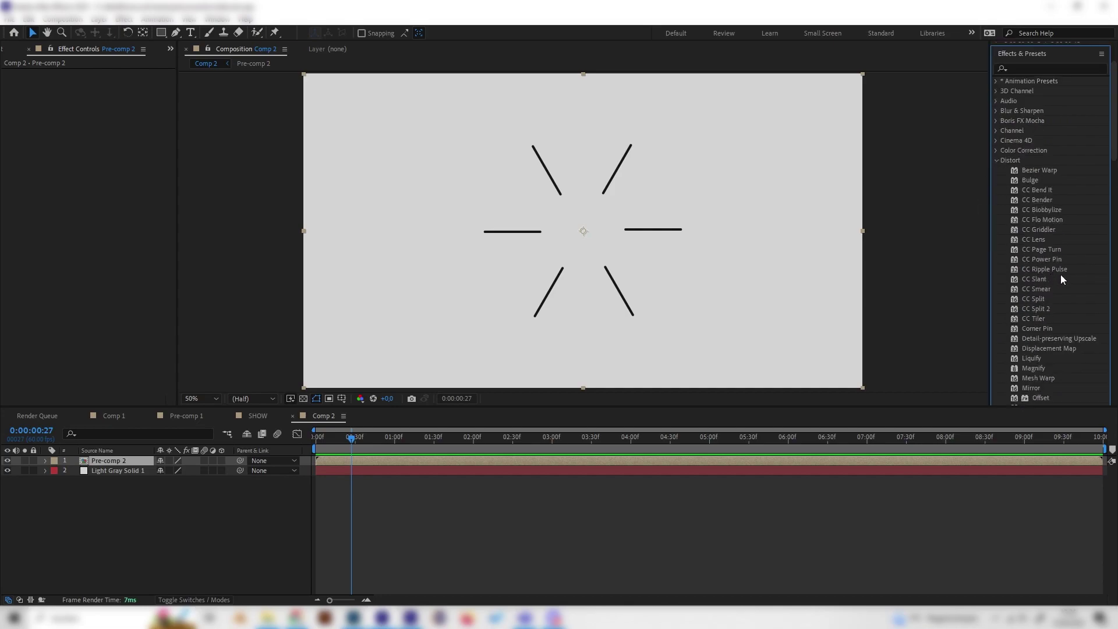
scroll(1060, 274, down, 2)
scroll(1063, 274, down, 2)
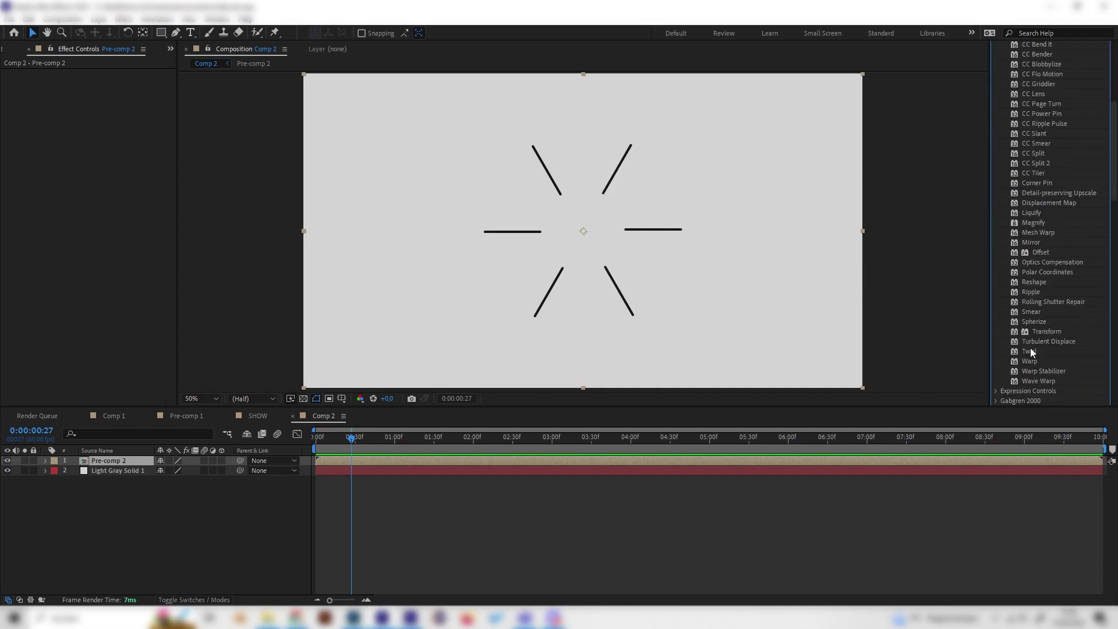
mouse_move(1029, 349)
mouse_down()
mouse_move(1008, 366)
mouse_move(117, 462)
mouse_up()
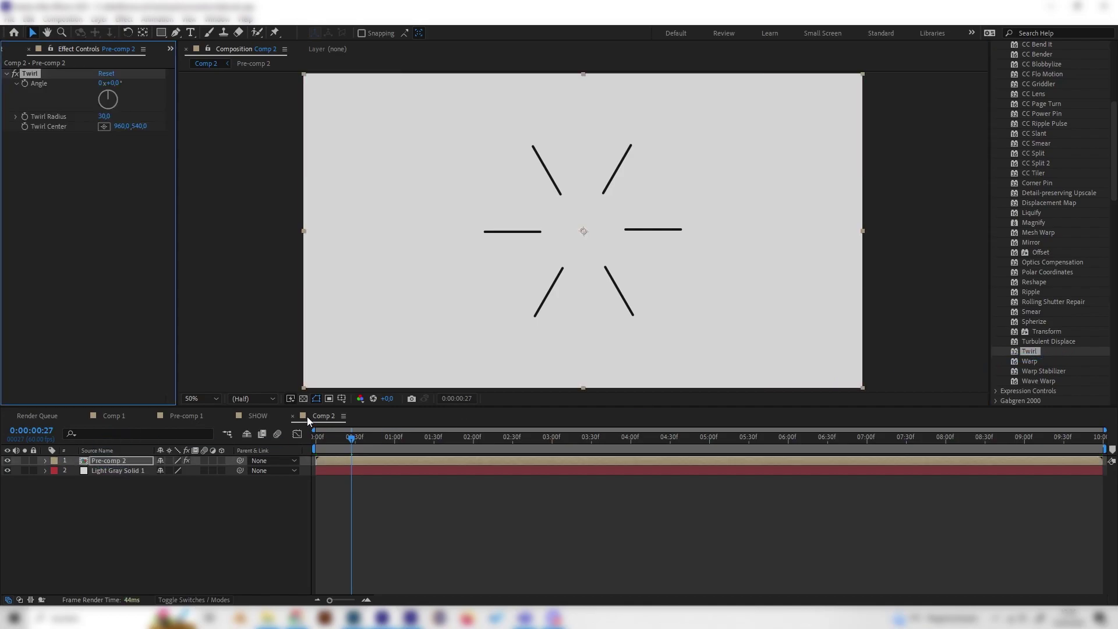
Set Twirl Angle to about -66° on Pre-comp 2 and preview the pinwheel swirl from the start
mouse_move(114, 94)
mouse_down()
mouse_move(128, 82)
mouse_move(108, 108)
mouse_move(97, 94)
mouse_up()
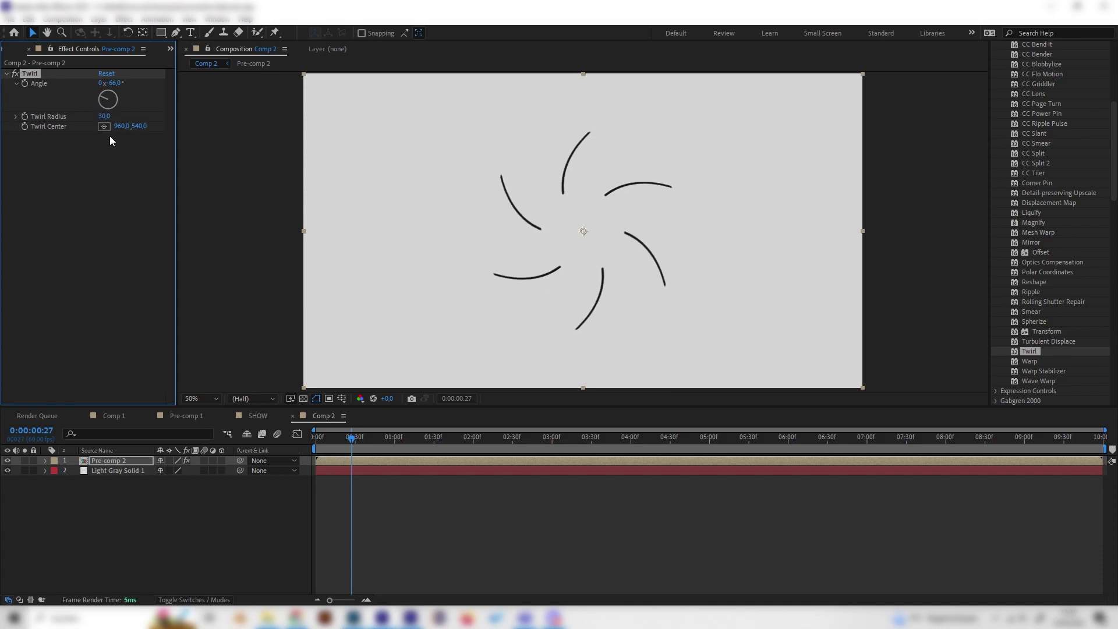
click(313, 440)
key(space)
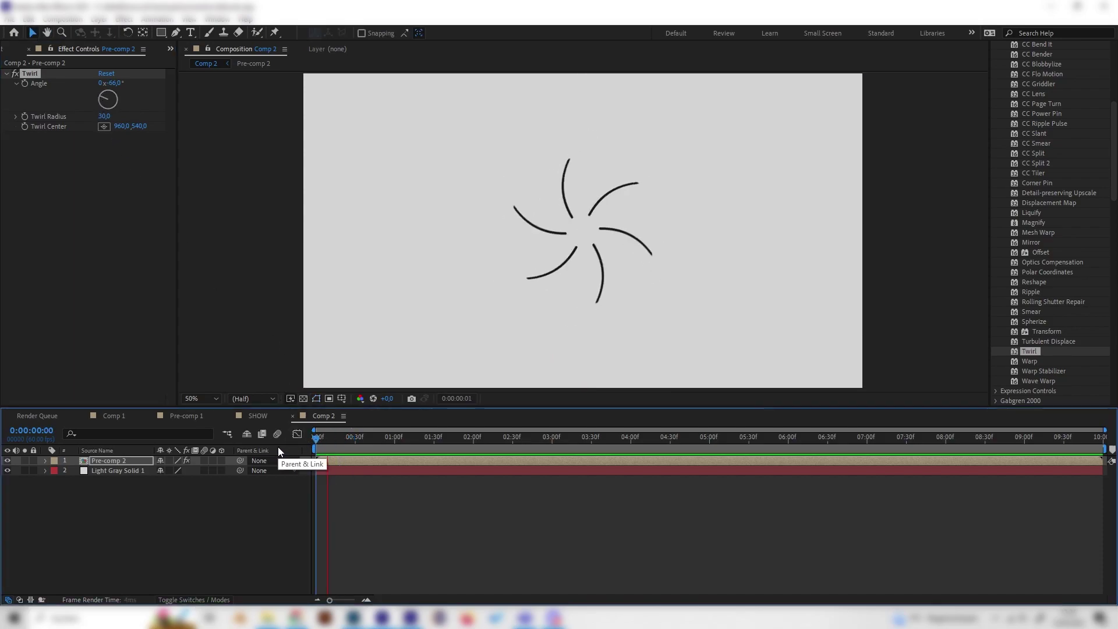
drag(376, 438, 351, 443)
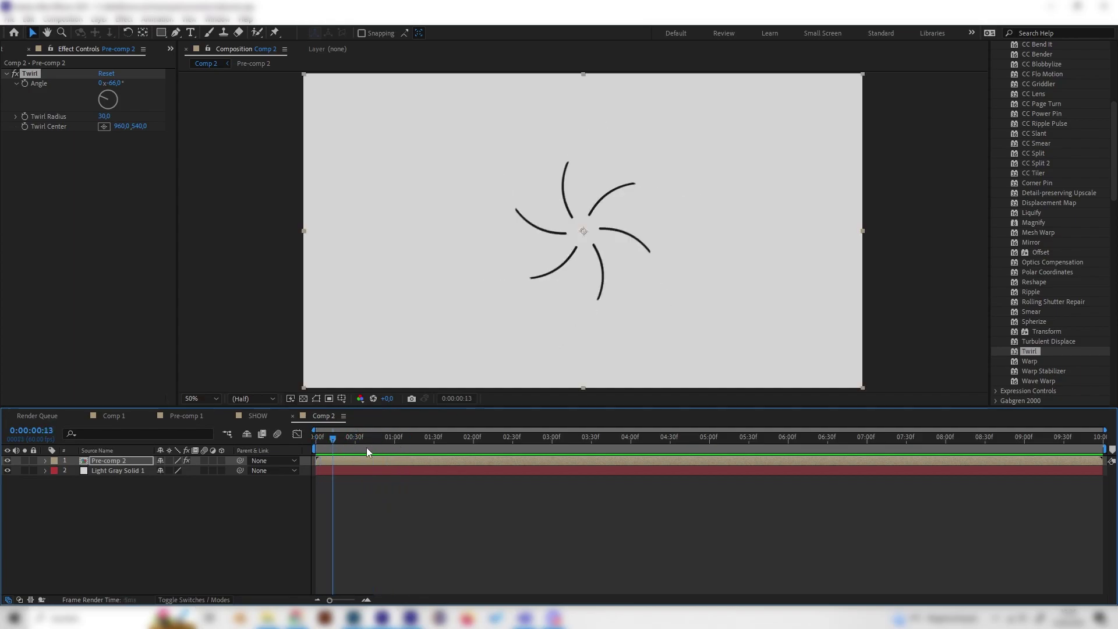